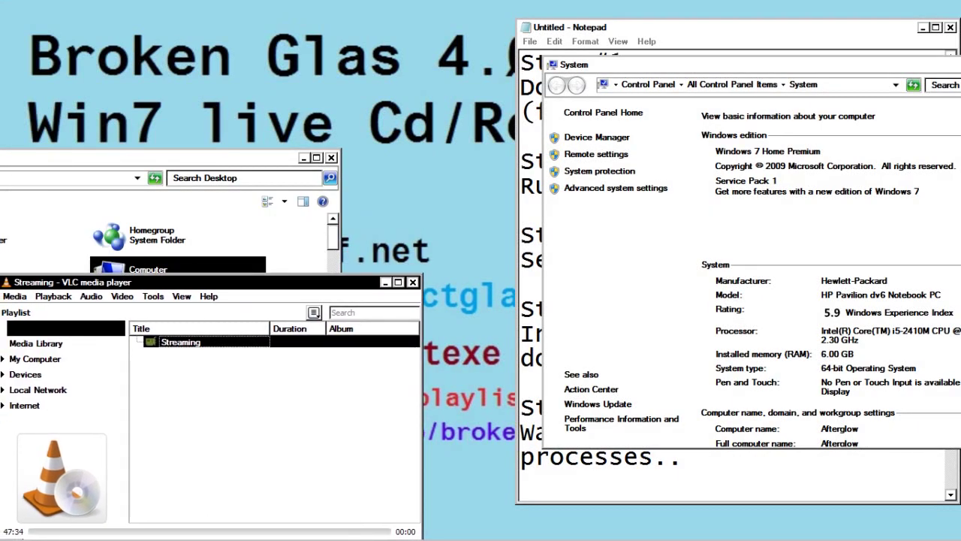
- Switch to Notepad and add the missing closing parenthesis after "(for your 36/64bit" under Step #1
key("alt+Tab")
left_click_drag(786, 112, 535, 111)
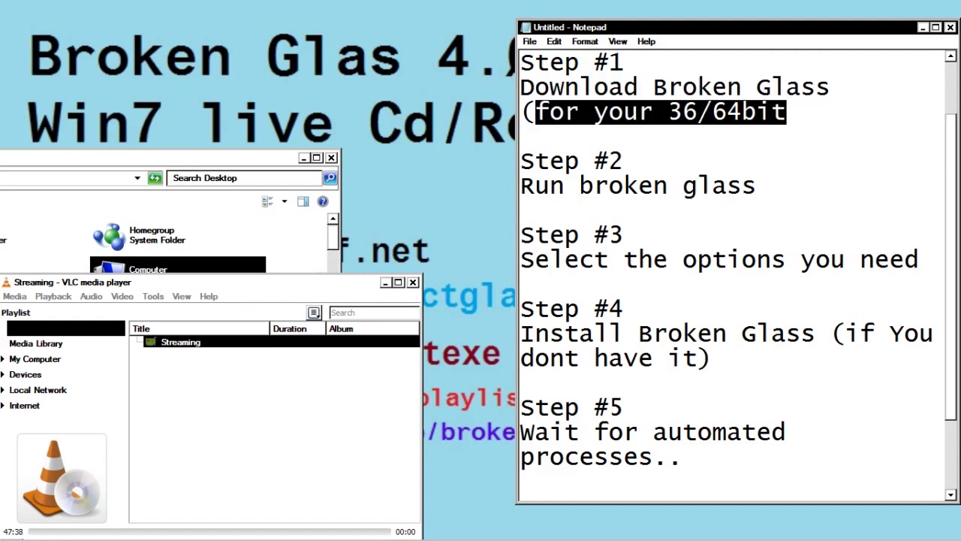
left_click(786, 112)
type(")")
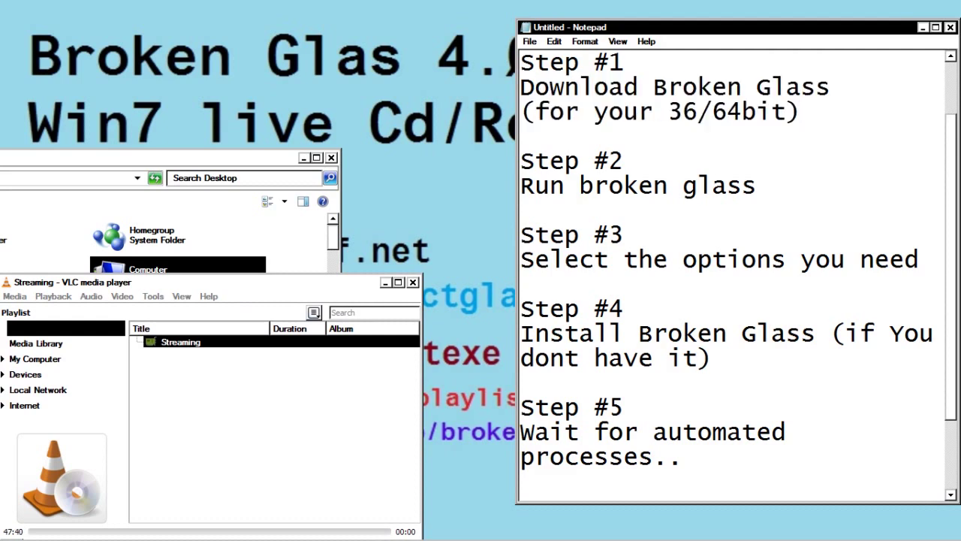
- Uncover the System window behind the Notepad notes and check whether the computer is 32-bit or 64-bit
right_click(134, 269)
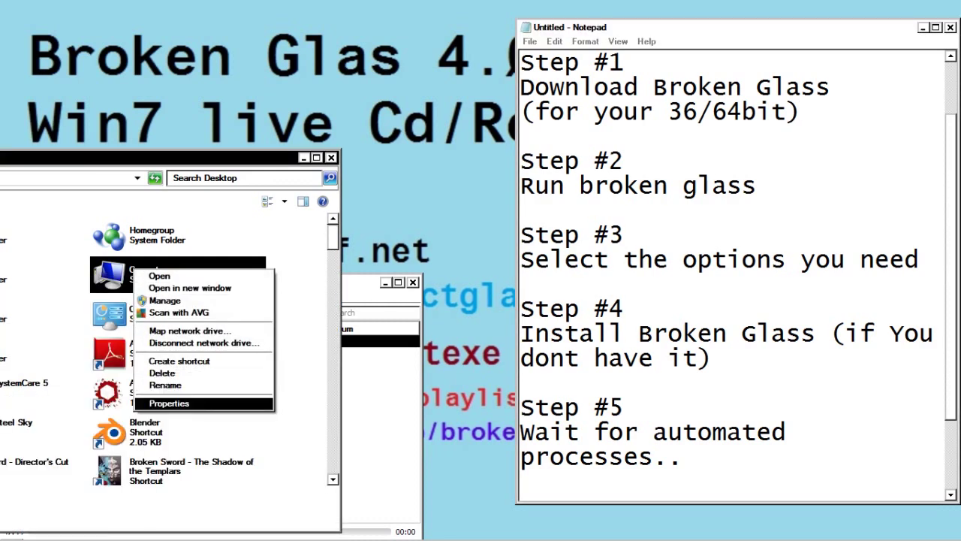
left_click(380, 342)
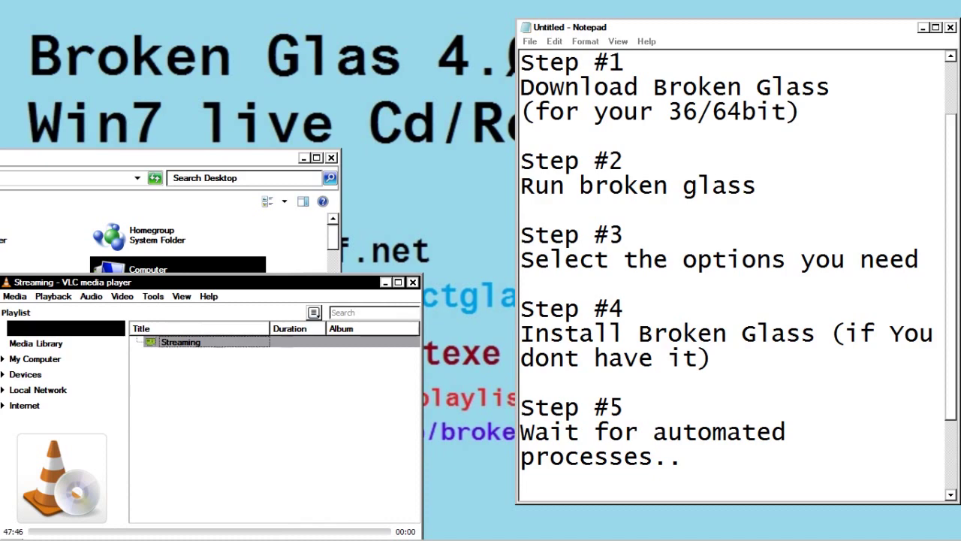
left_click_drag(721, 27, 686, 405)
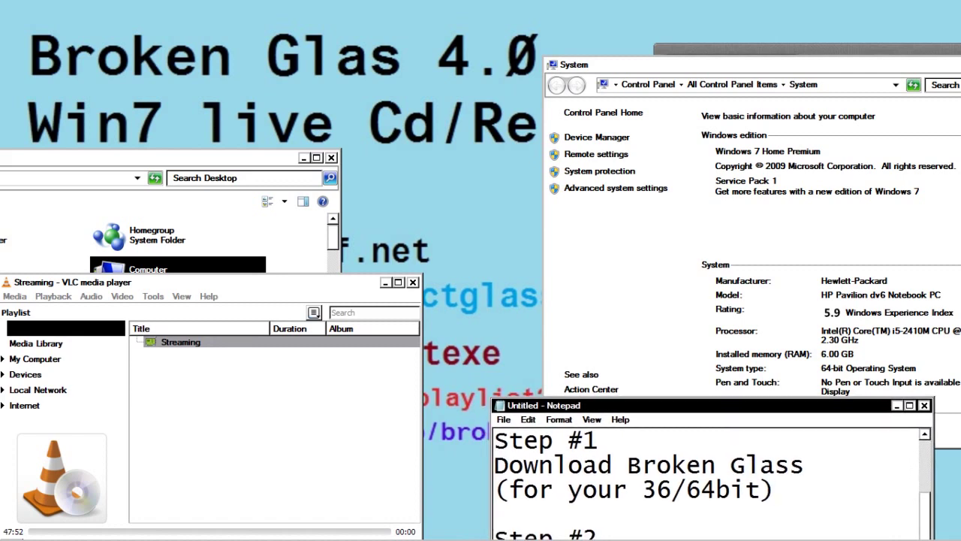
key("alt+Tab")
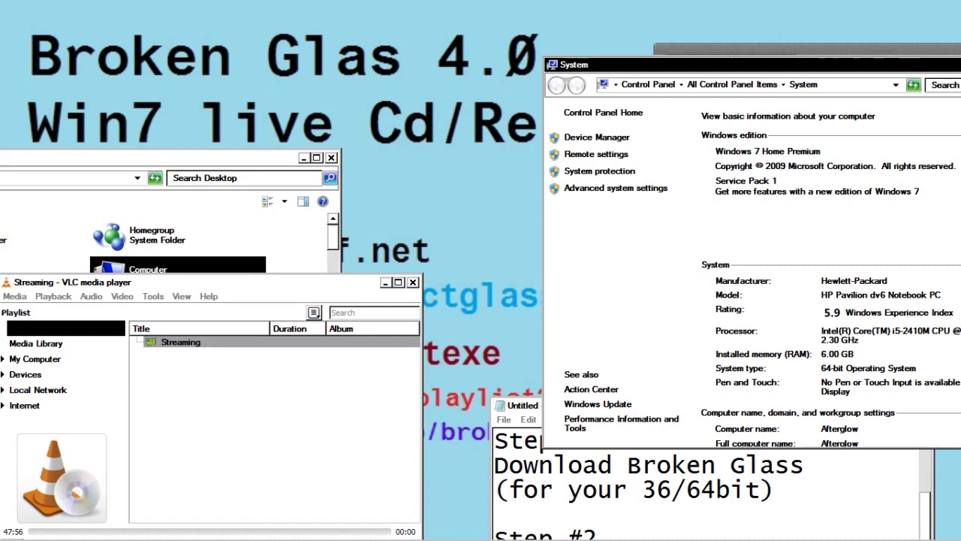
left_click_drag(523, 405, 516, 171)
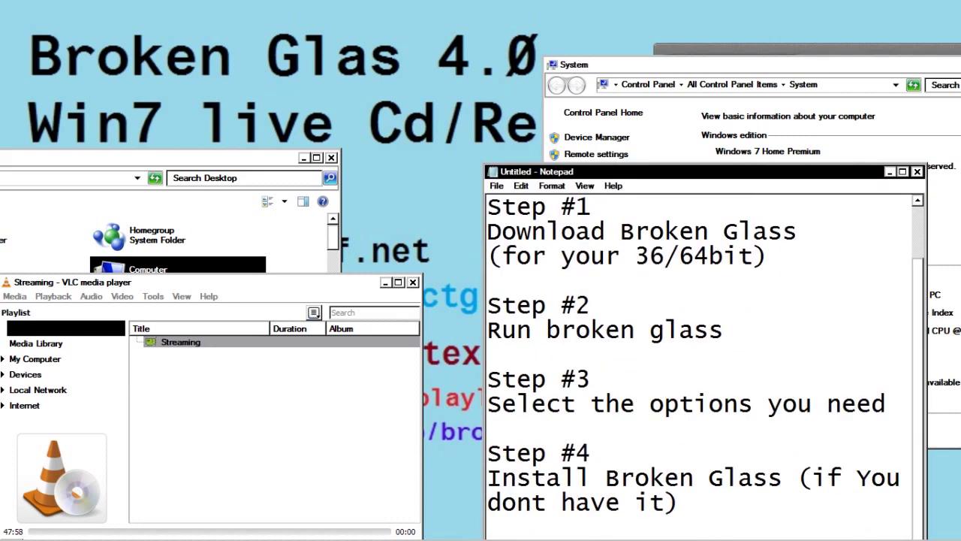
- Switch to the browser, go to the Broken Glass downloads list and open the Broken_Glass_64Bit.exe entry
key("alt+Tab")
key("alt+Tab")
key("alt+Tab")
key("alt+Tab")
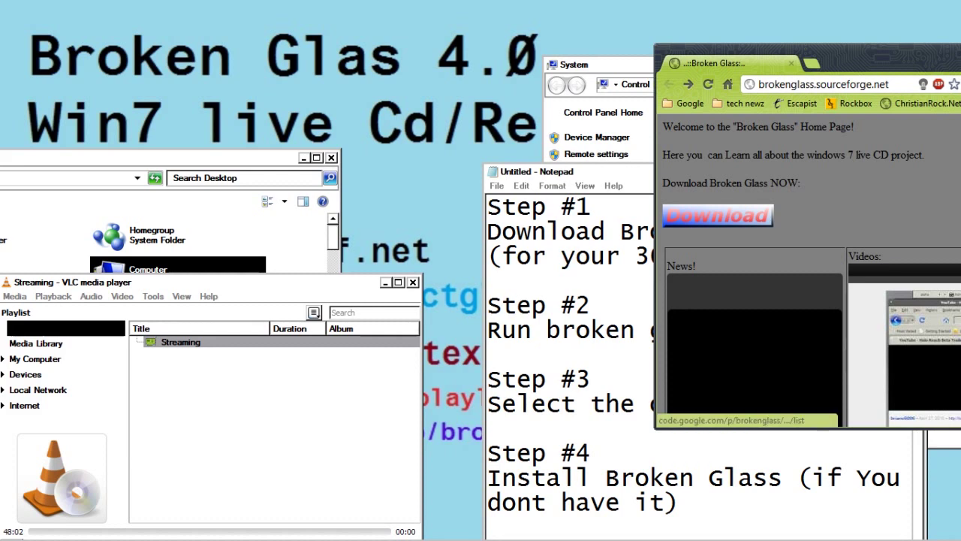
left_click(717, 215)
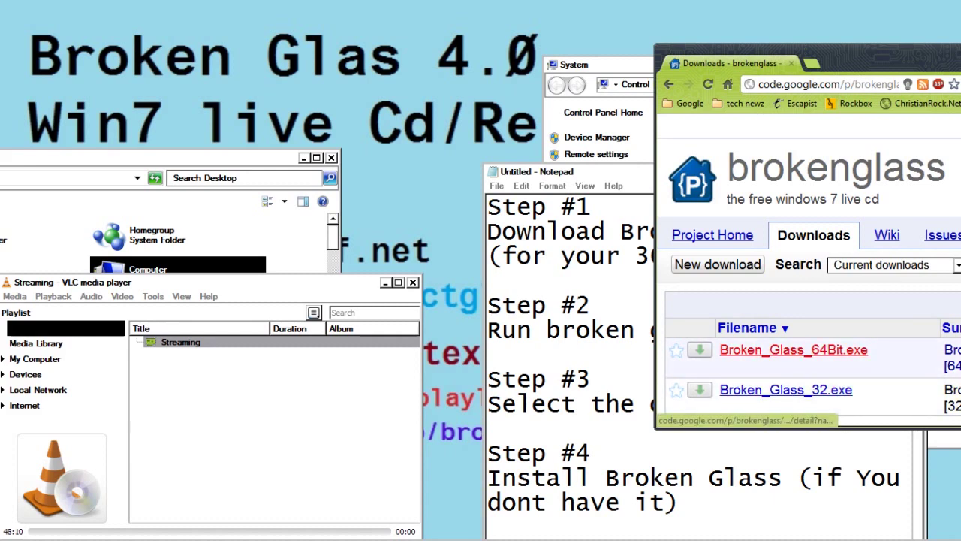
left_click(793, 349)
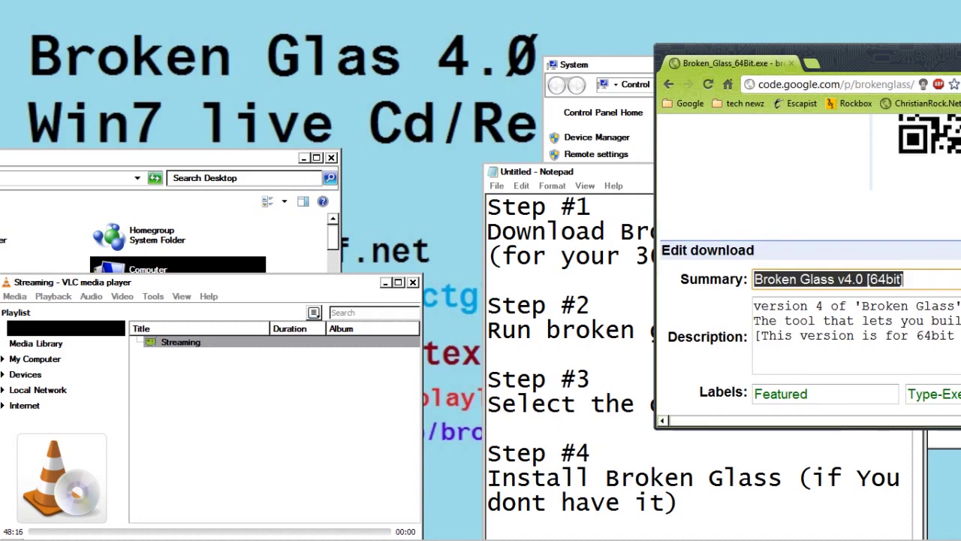
- Download the Broken_Glass_64Bit.exe file from its download page
left_click_drag(886, 54, 721, 67)
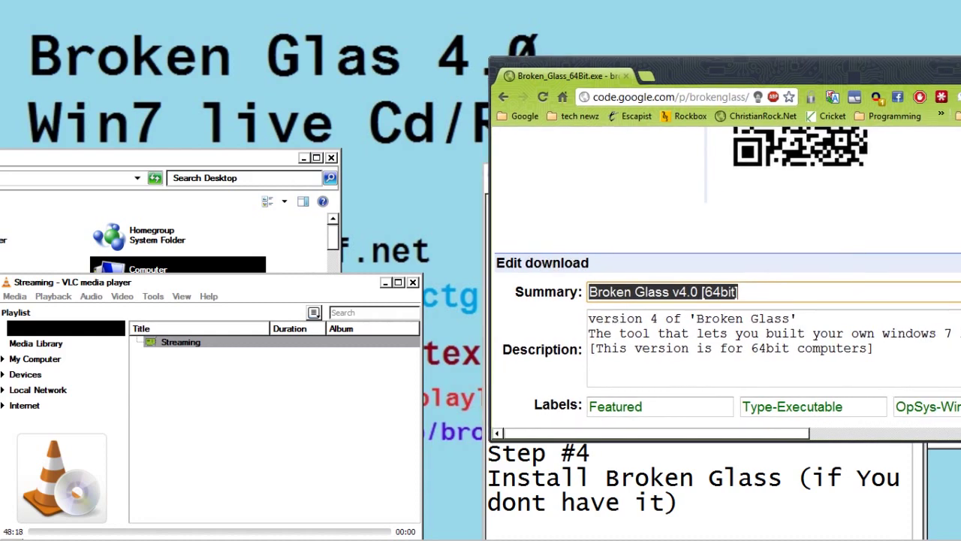
left_click(590, 292)
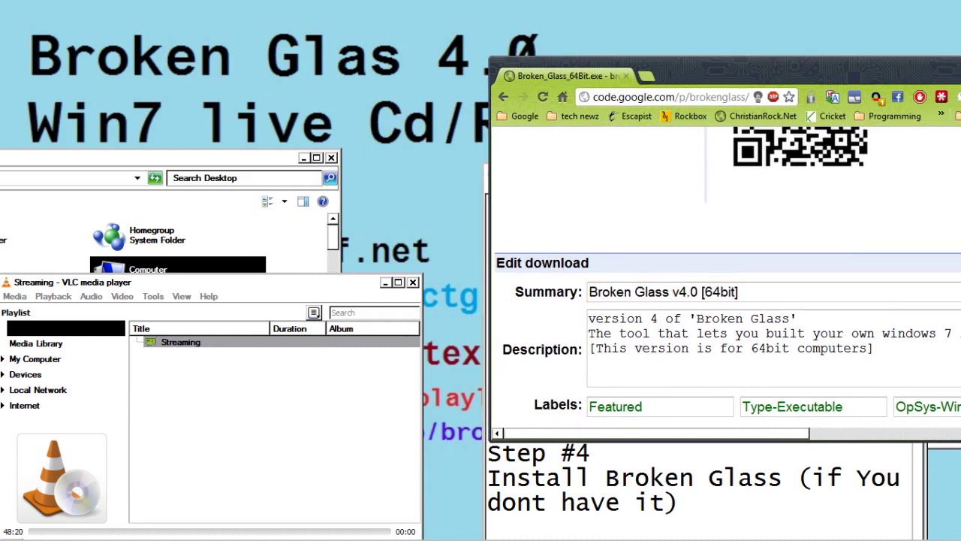
scroll(726, 277, "up", 4)
scroll(727, 278, "up", 1)
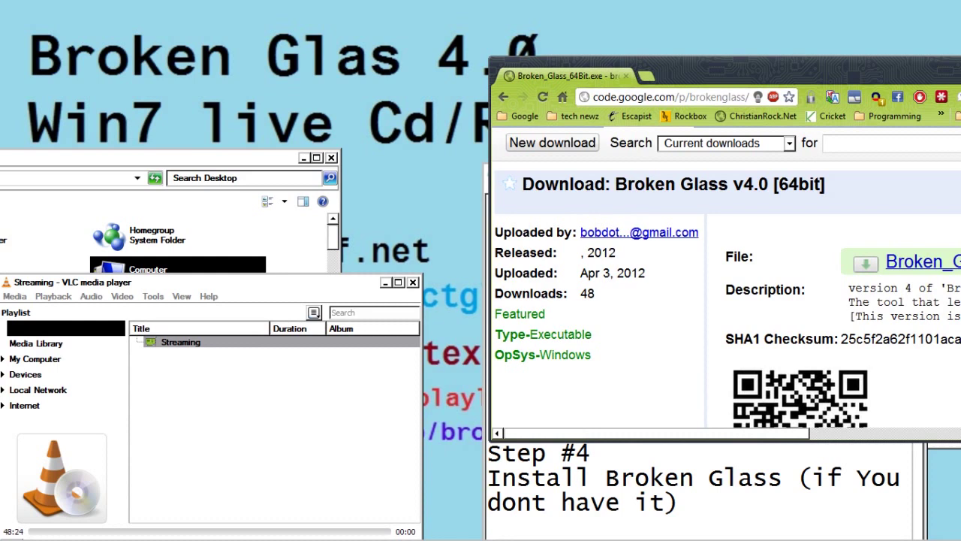
scroll(725, 285, "right", 6)
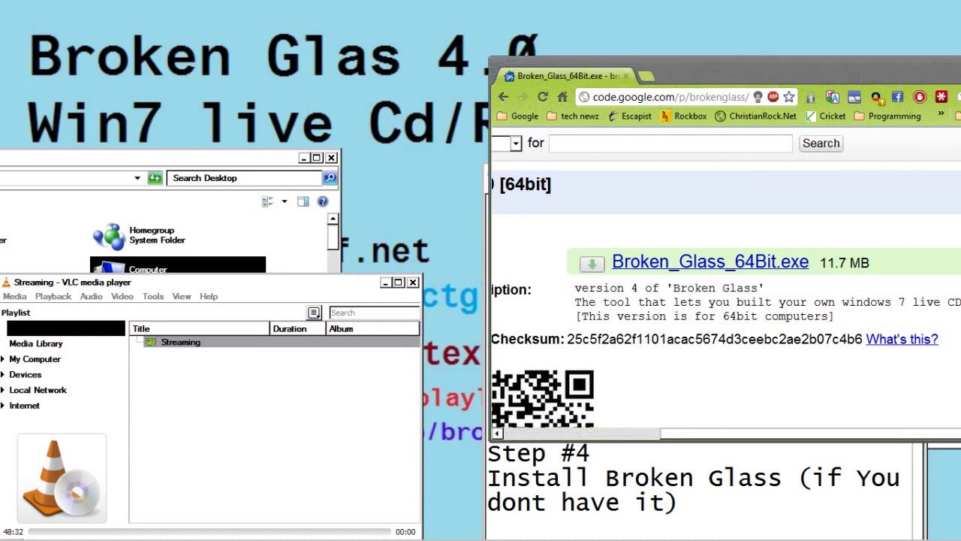
key("Return")
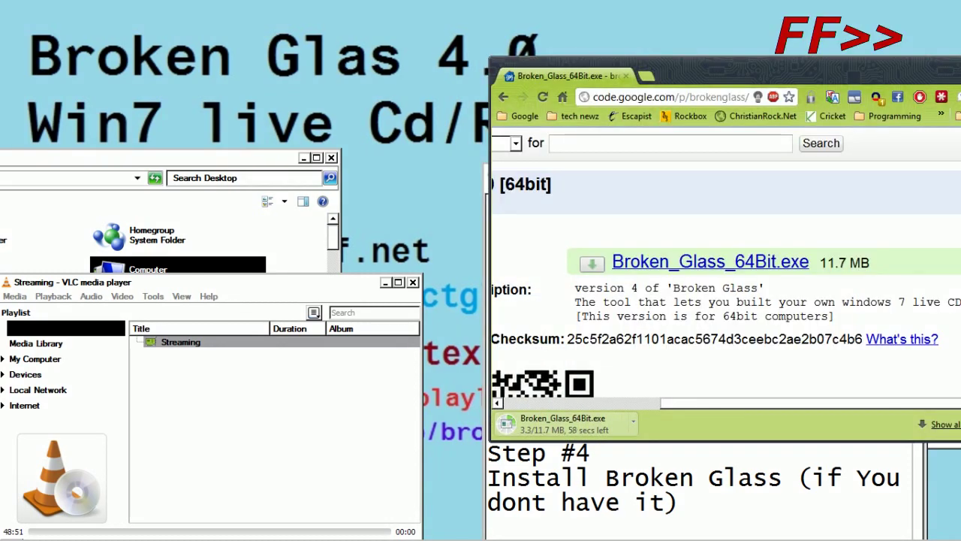
- Close the Desktop folder window and move the VLC, Notepad and browser windows aside to clear the desktop
left_click(331, 157)
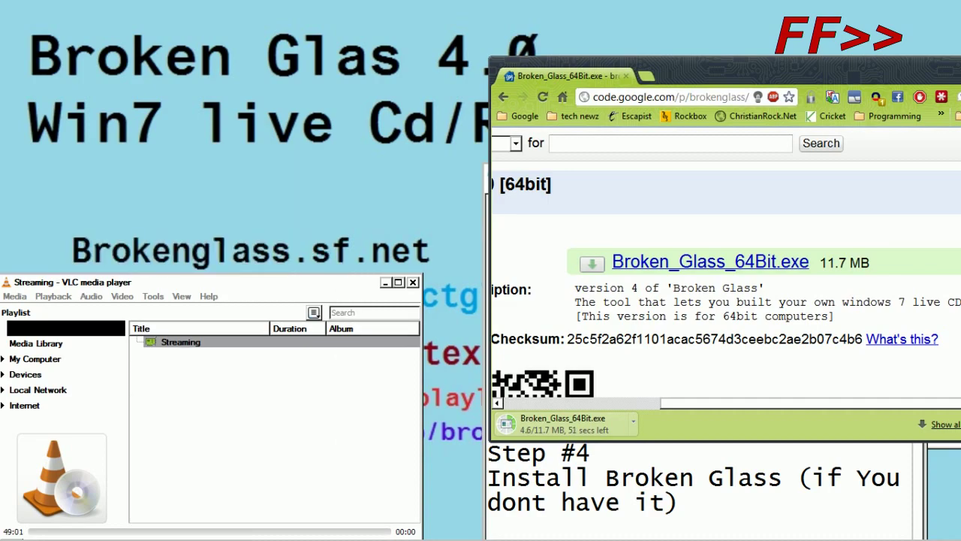
left_click_drag(210, 281, 186, 516)
left_click_drag(487, 172, 496, 491)
left_click_drag(705, 71, 903, 56)
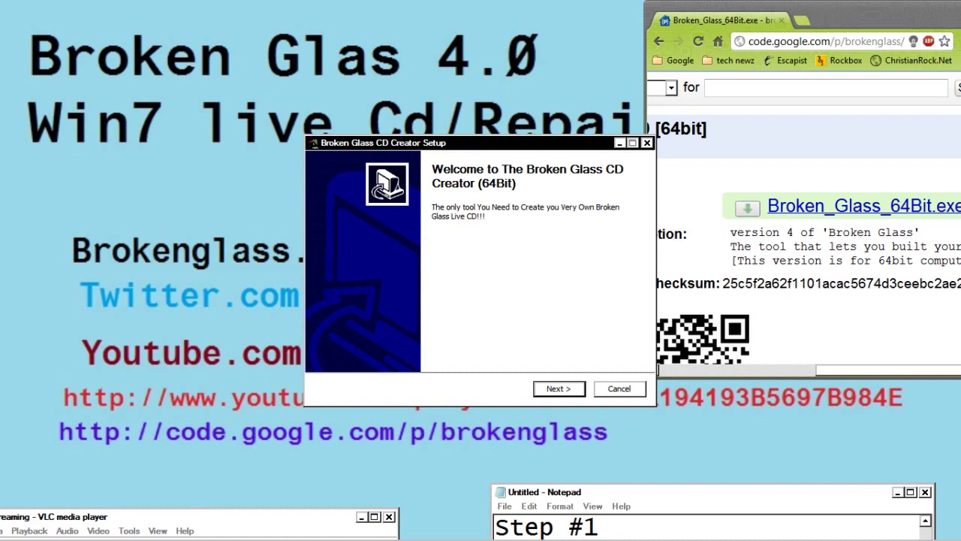
- Continue past the setup welcome page and go through the license agreement to the ReadME notes
key("Return")
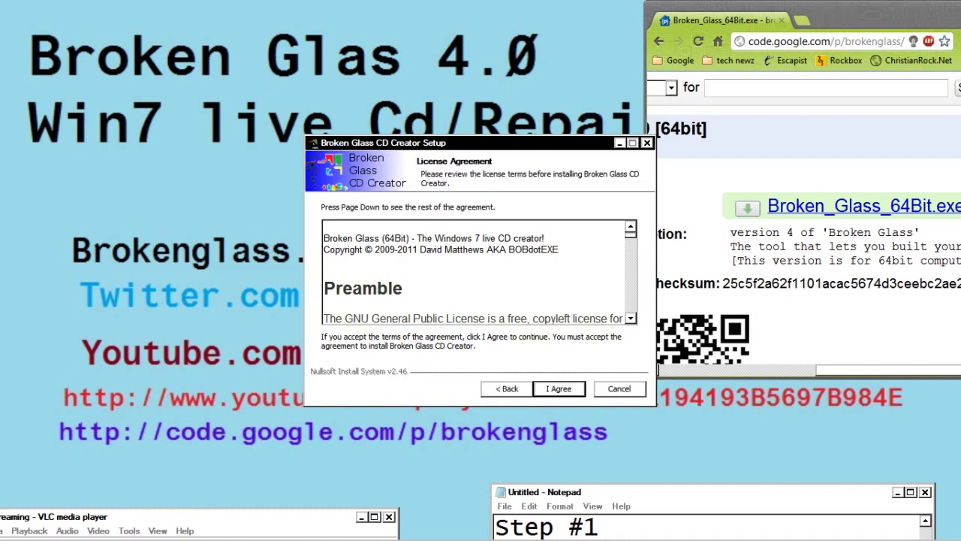
scroll(473, 272, "down", 20)
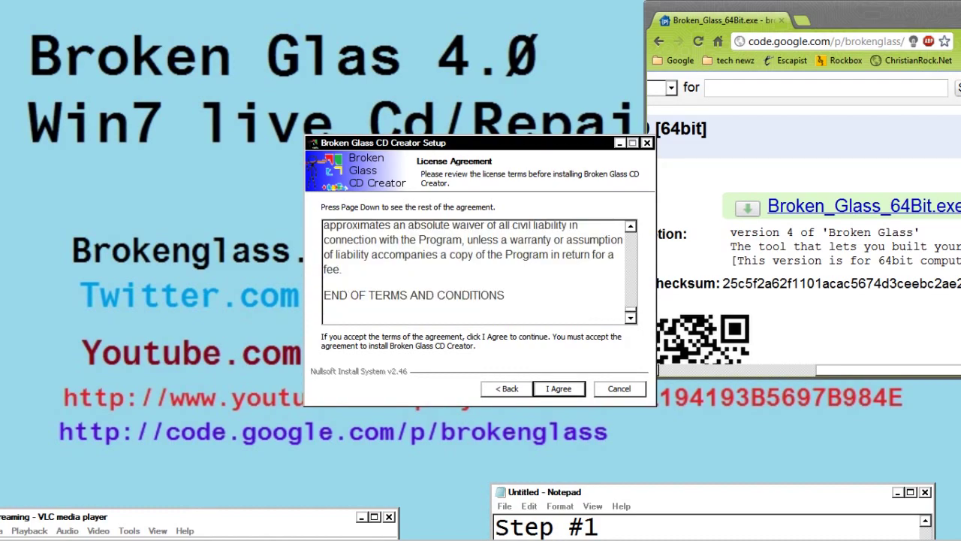
key("ctrl+Home")
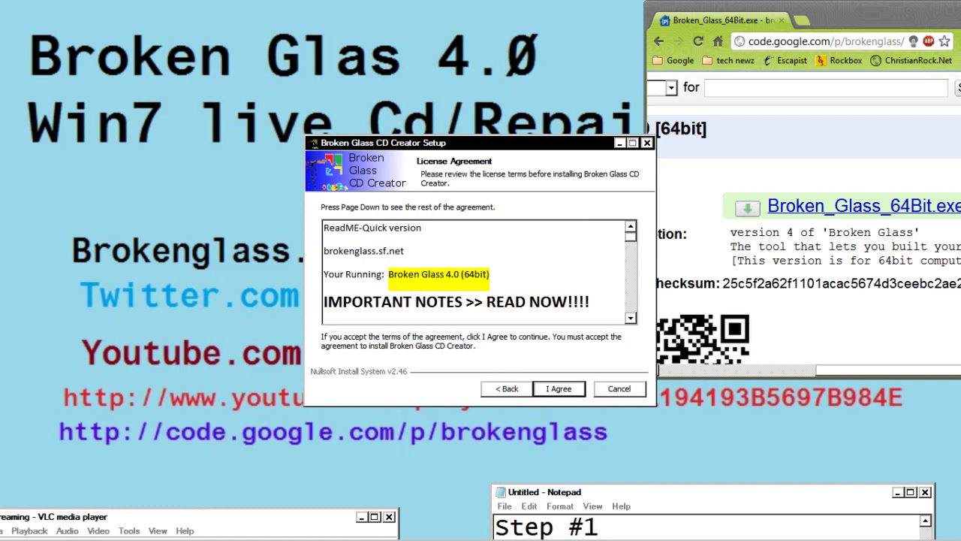
- Read through the ReadME important notes on AIK, the CD template, apps, install folders and burning the CD
key("Down")
key("Down")
key("Down")
key("Down")
key("Down")
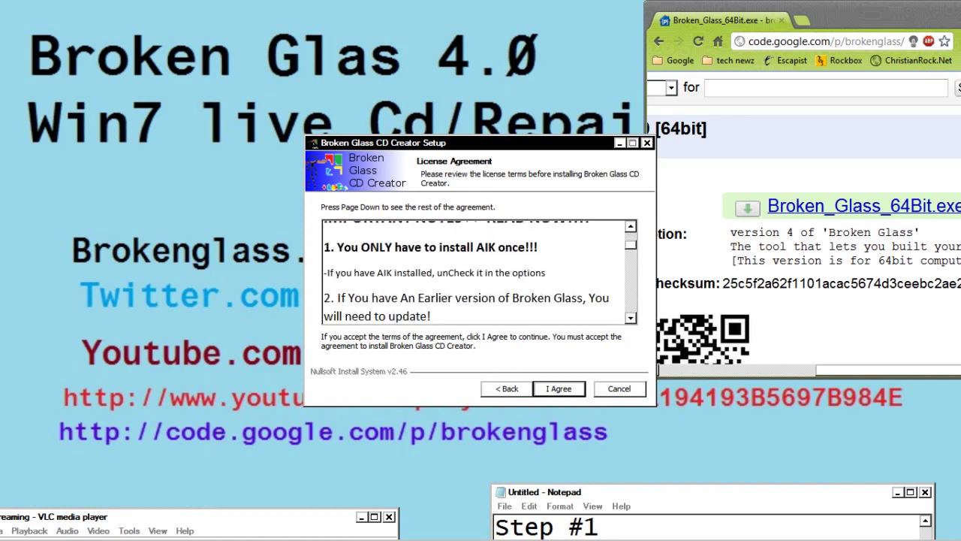
key("Down")
key("Down")
key("Down")
key("Down")
key("Down")
key("Down")
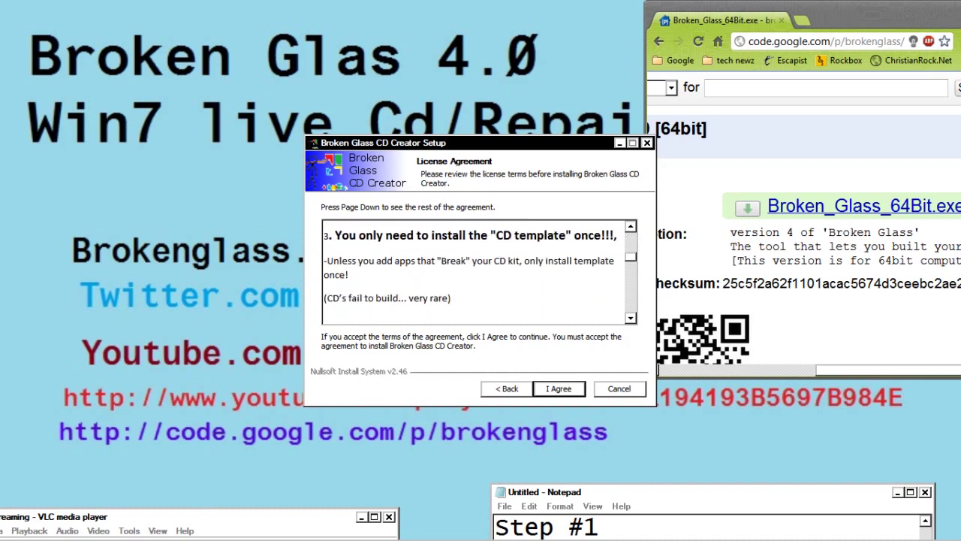
scroll(479, 272, "down", 1)
scroll(479, 271, "up", 1)
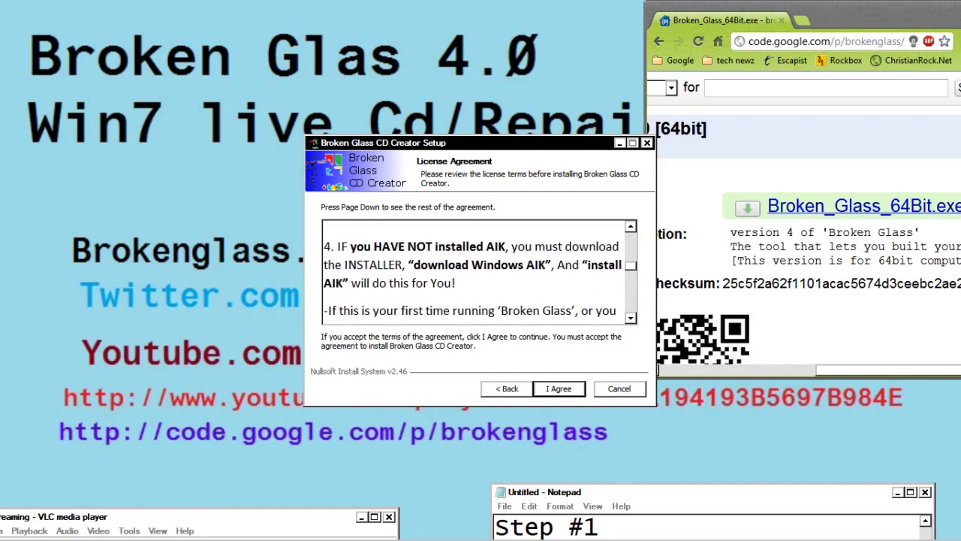
scroll(479, 272, "down", 1)
key("Down")
key("Down")
key("Down")
key("Down")
key("Down")
key("Down")
key("Down")
key("Down")
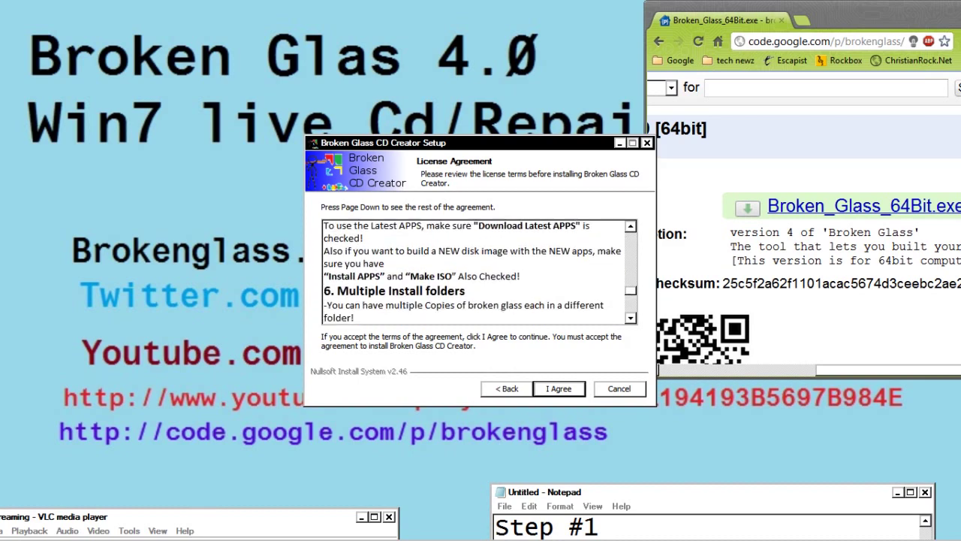
key("Down")
key("Down")
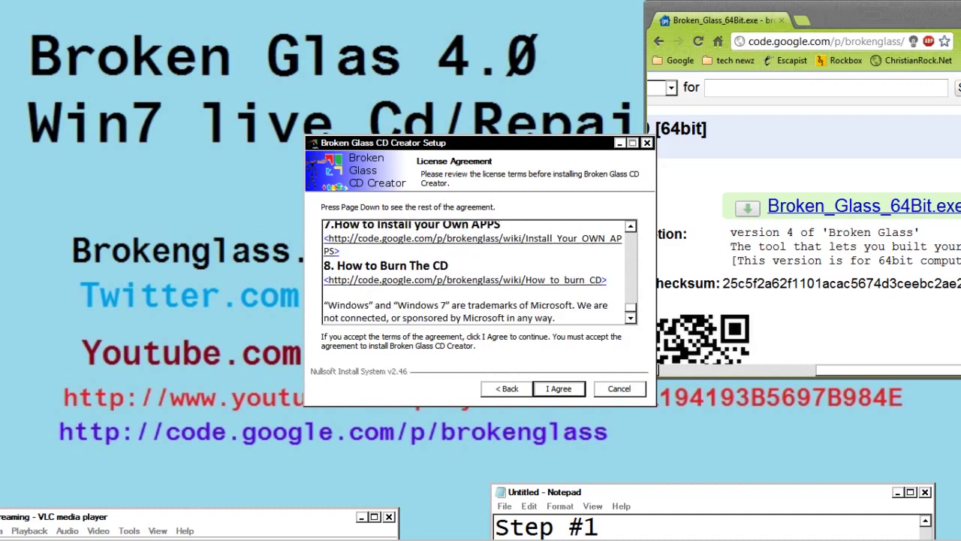
- Agree to the notes and create a folder named brokenglass on the Desktop while choosing the install location
key("Return")
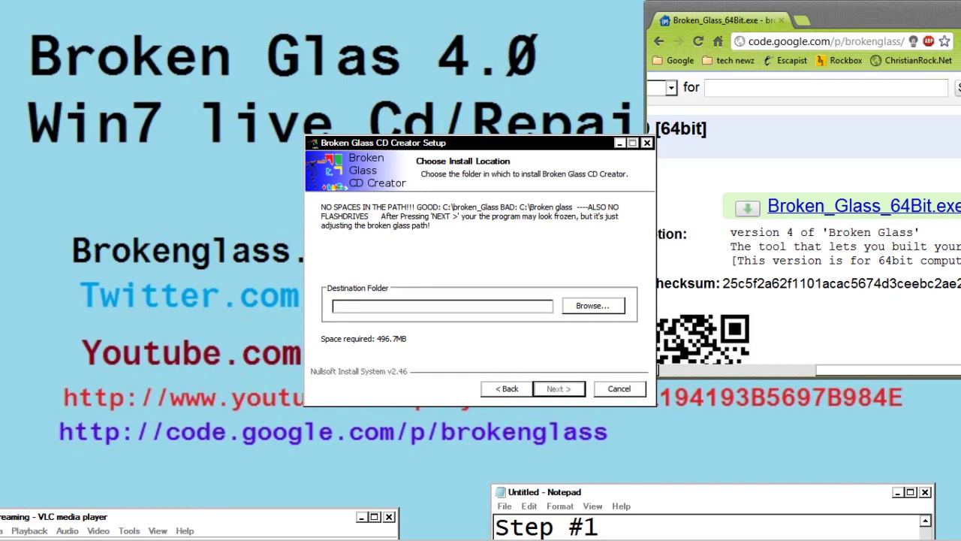
key("Tab")
key("Return")
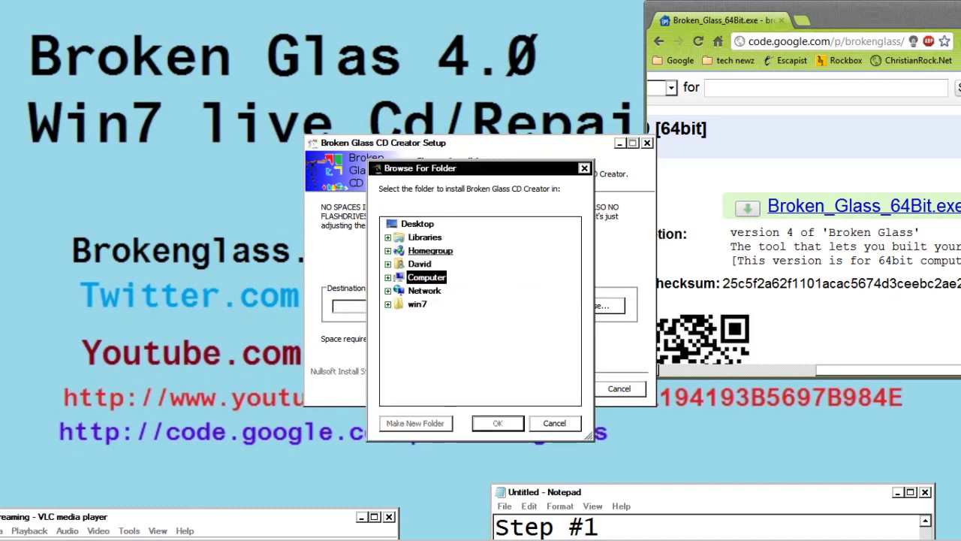
left_click(417, 224)
left_click(415, 423)
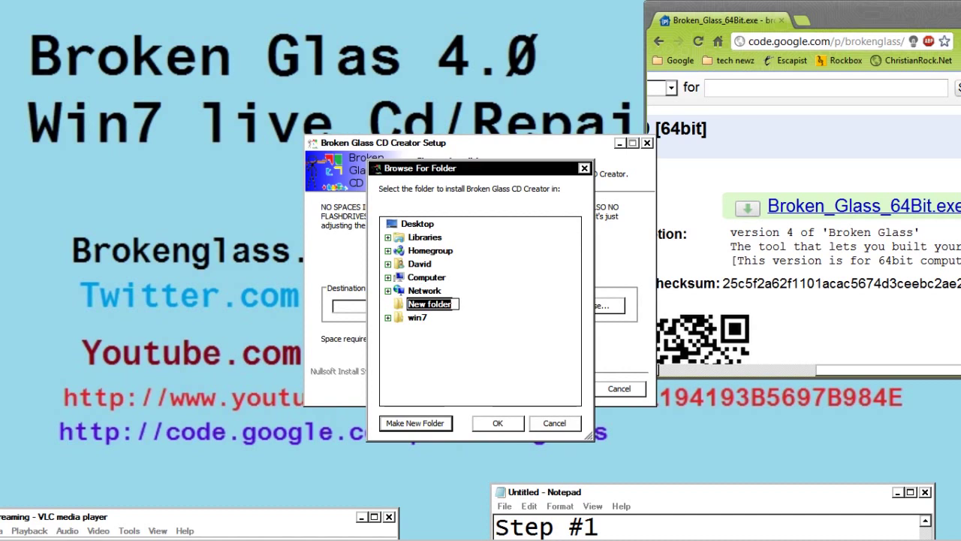
type("brokenglass")
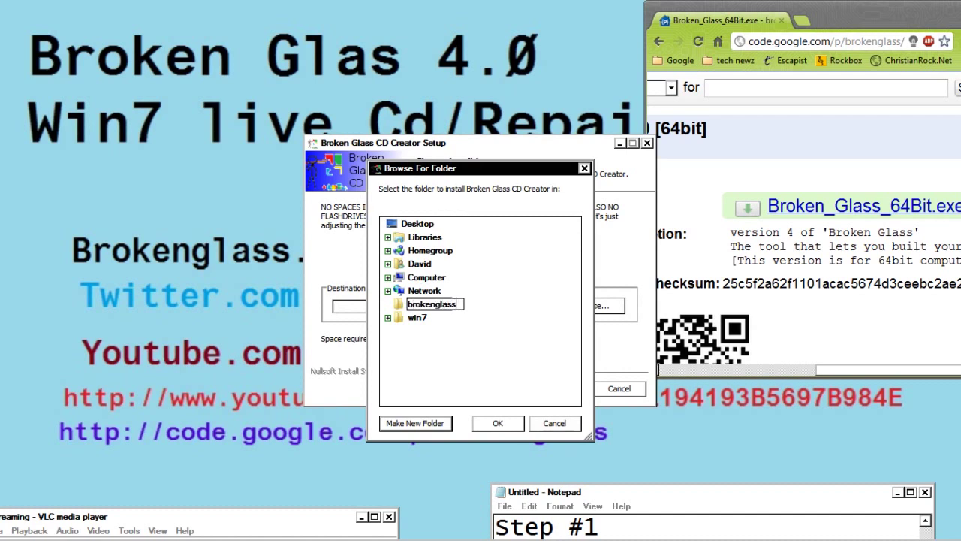
key("Return")
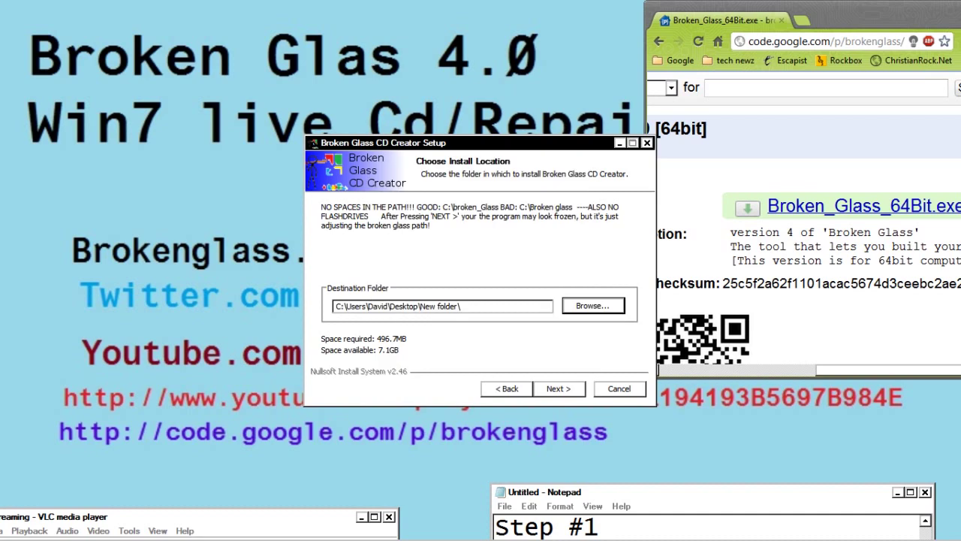
- Set the destination to the Desktop's brokenglass folder and continue to the component selection
left_click(593, 306)
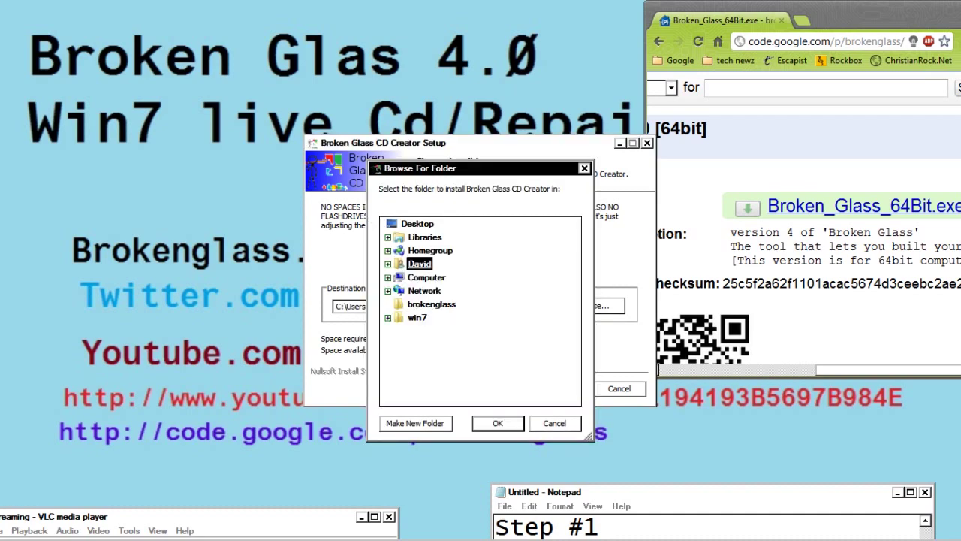
left_click(421, 303)
key("Return")
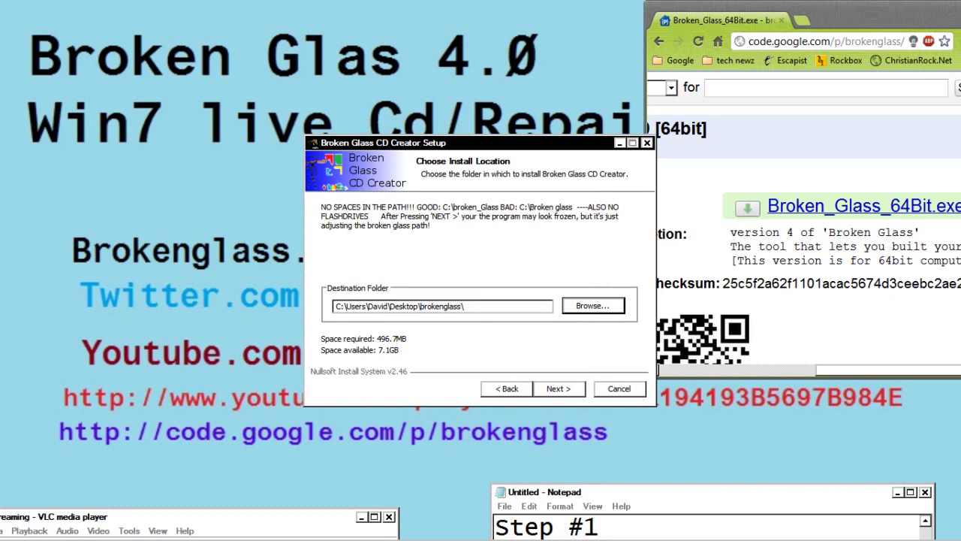
left_click(557, 389)
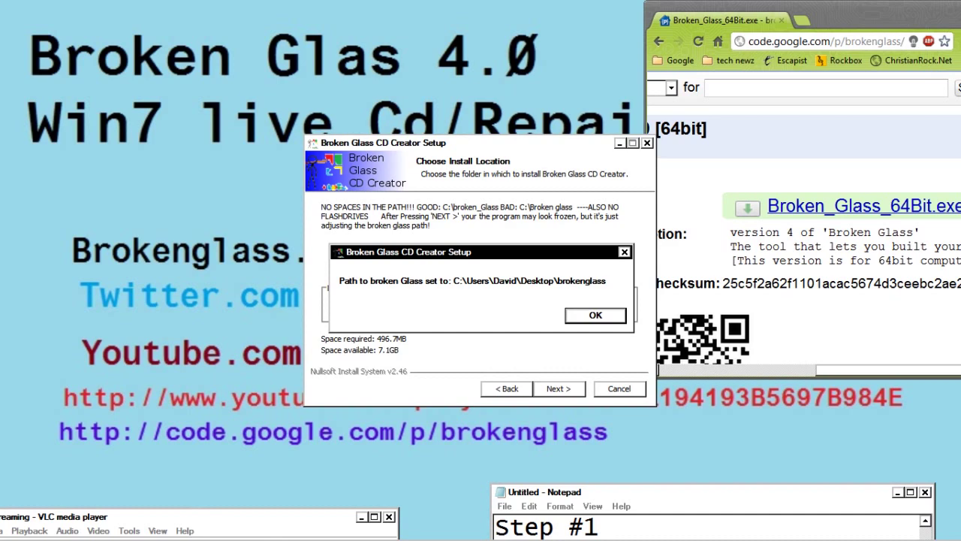
key("Return")
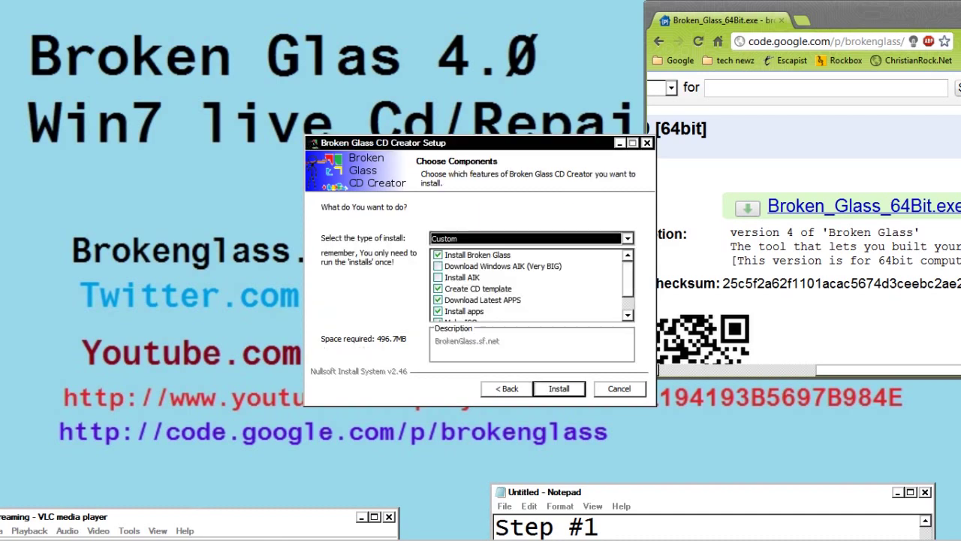
- Move the browser window away from the setup window
left_click_drag(864, 12, 516, 513)
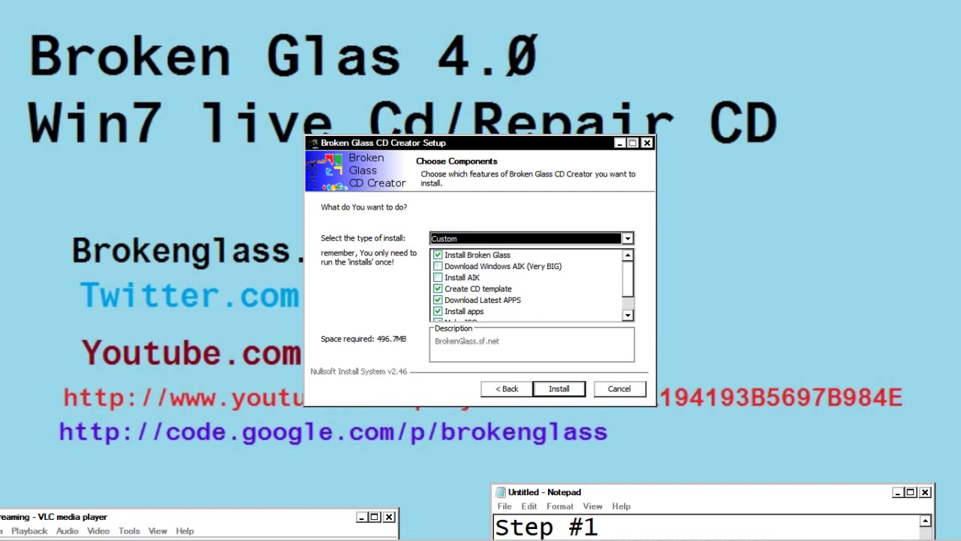
- Add Download Windows AIK and Install AIK to the selected components and start the installation
scroll(526, 286, "down", 1)
scroll(526, 285, "up", 1)
left_click(438, 266)
left_click(437, 277)
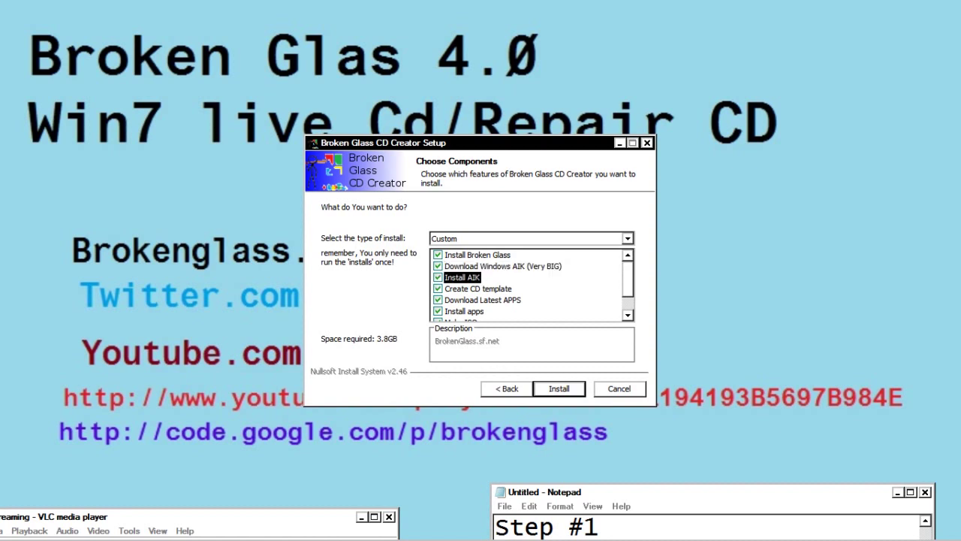
scroll(529, 286, "down", 1)
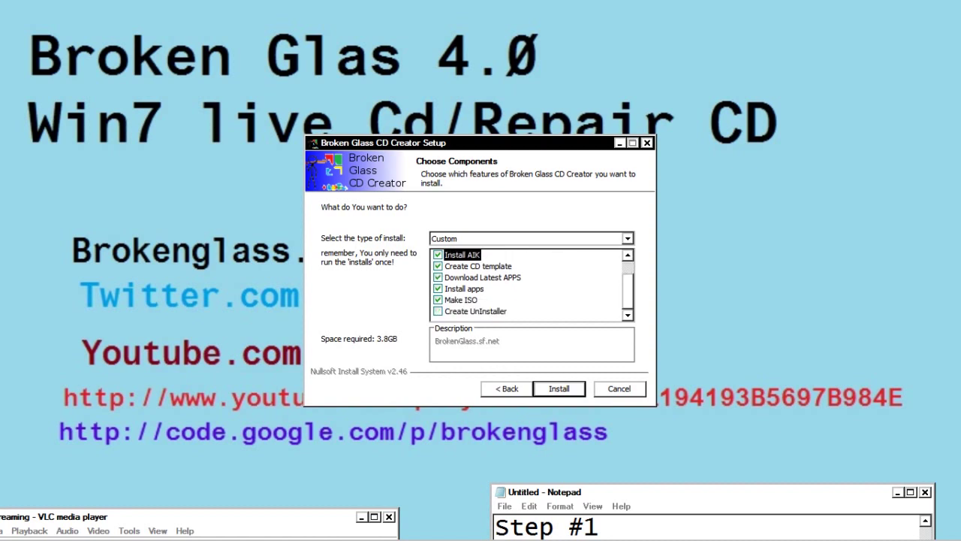
key("Return")
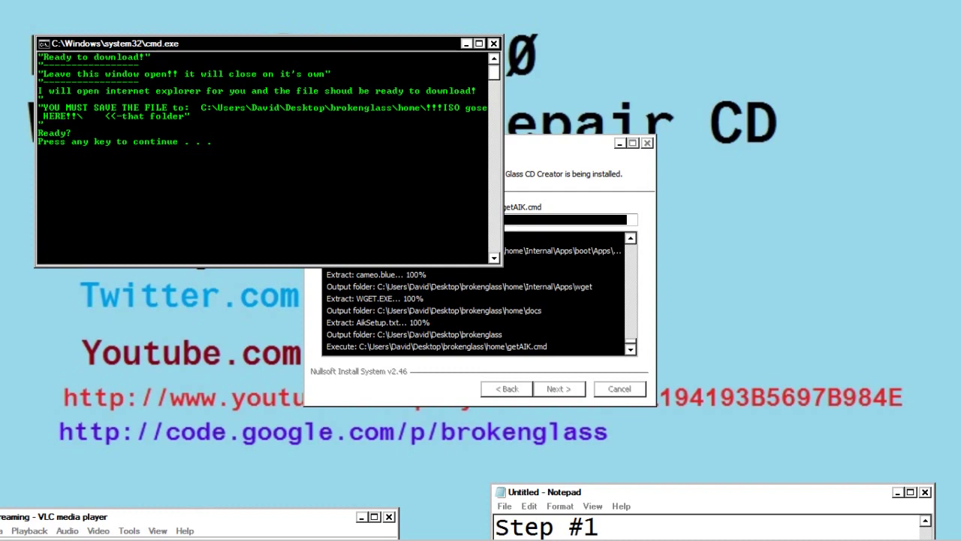
- Continue to the AIK download and save KB3AIK_EN.iso from the browser's download prompt
key("Return")
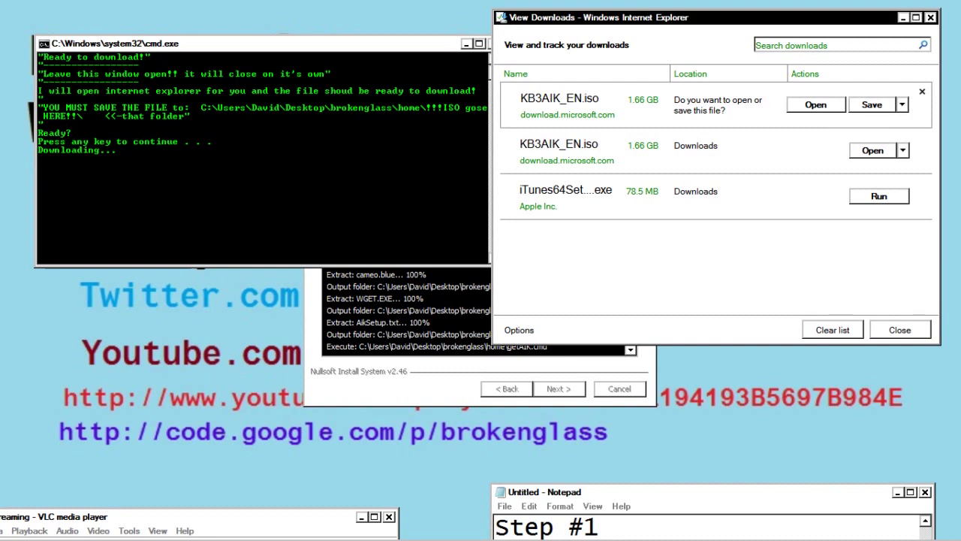
left_click(872, 105)
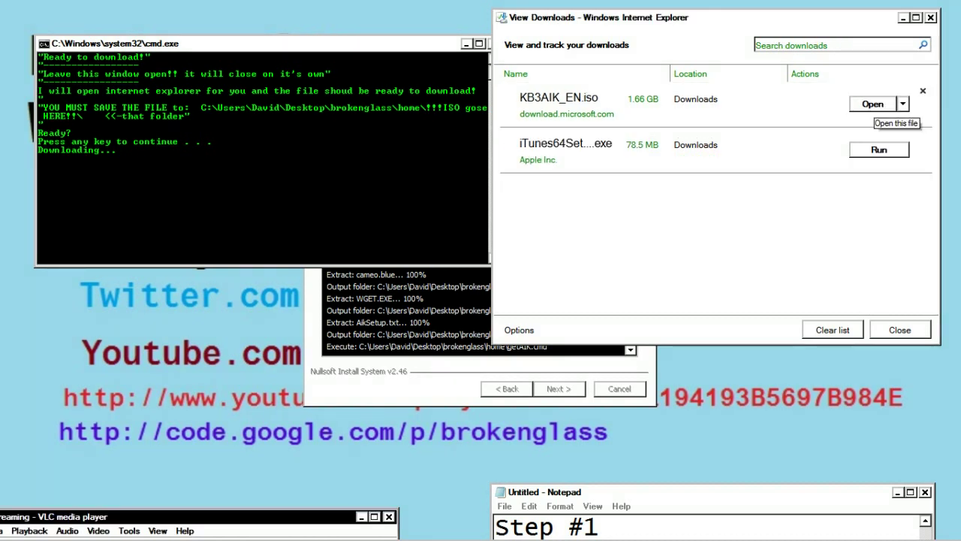
left_click(902, 104)
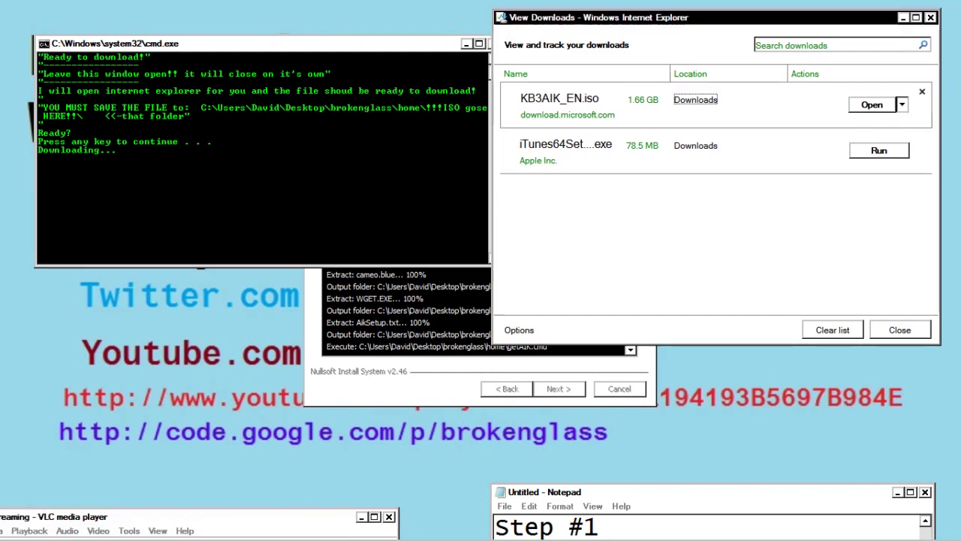
key("Escape")
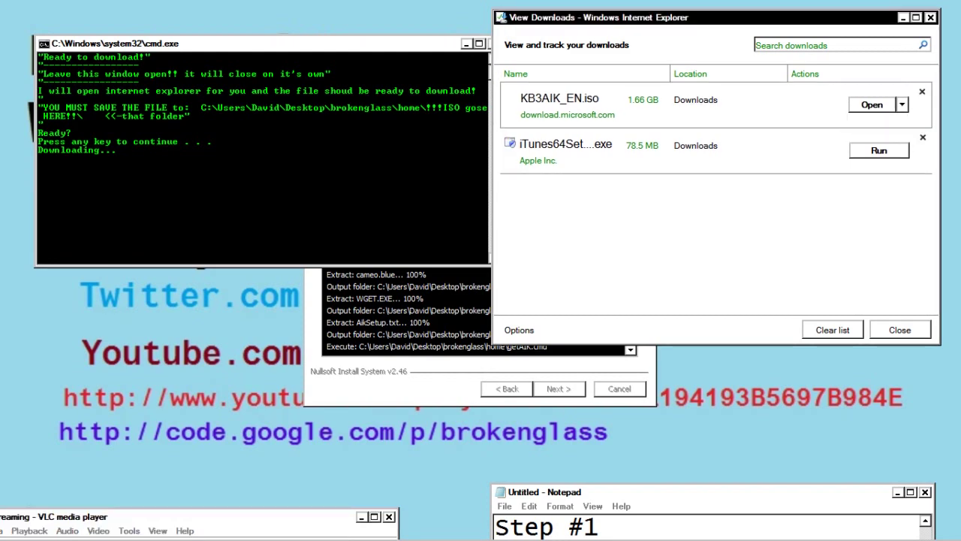
- Show the existing KB3AIK_EN.iso in its Downloads folder and copy the file
left_click(695, 100)
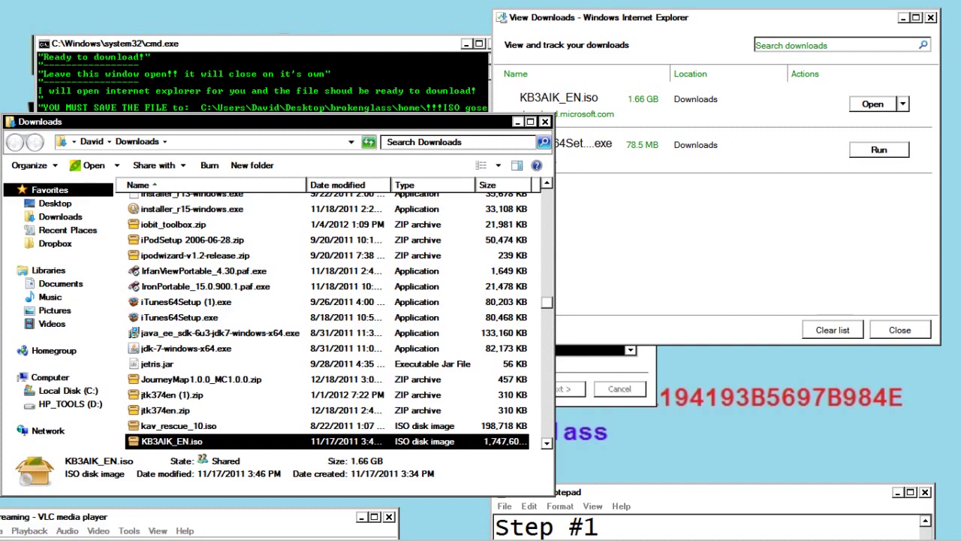
right_click(193, 441)
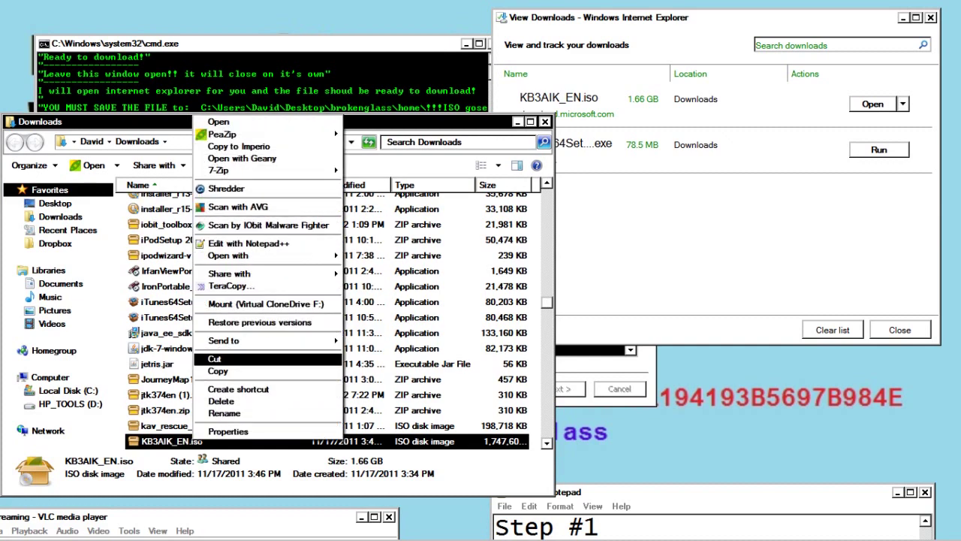
left_click(217, 371)
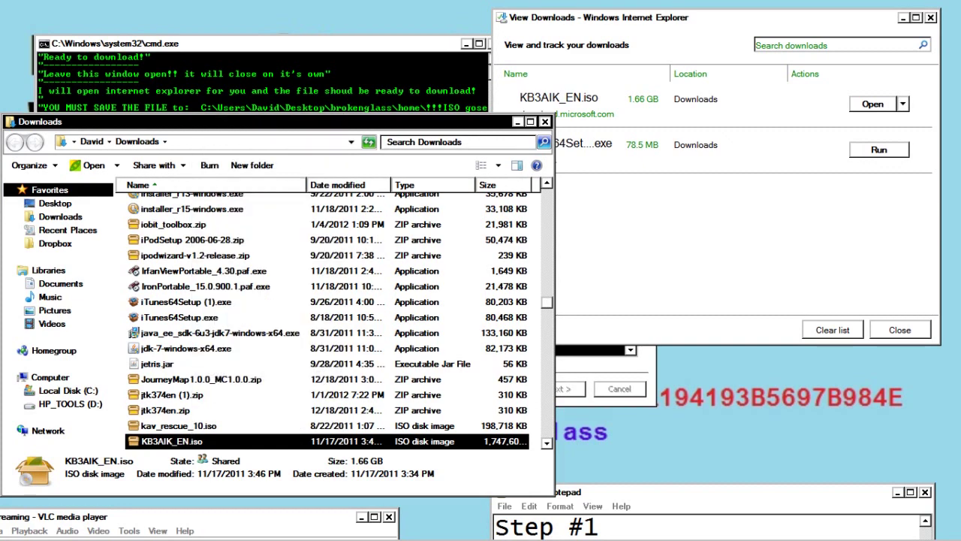
- Paste the ISO into the !!!ISO gose HERE!! folder inside brokenglass\home
key("alt+Tab")
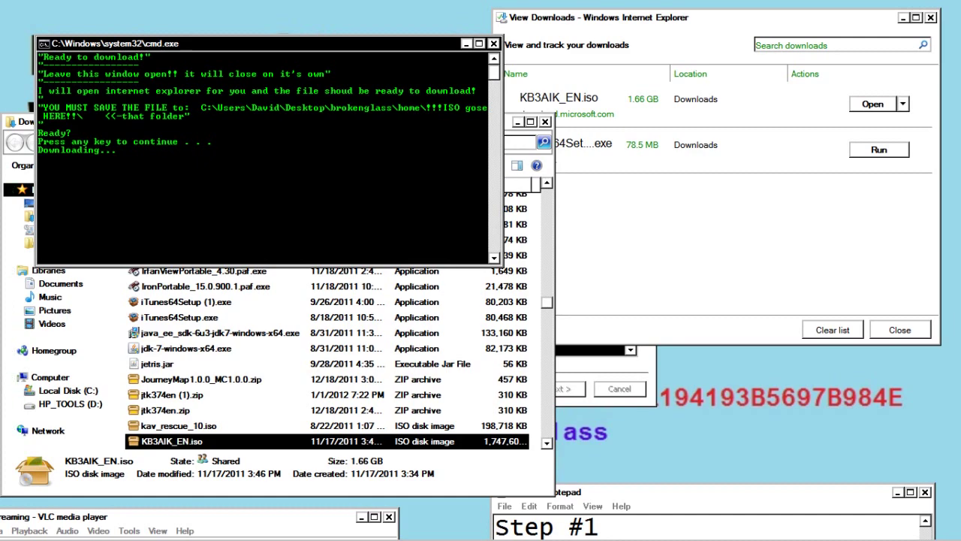
key("alt+Tab")
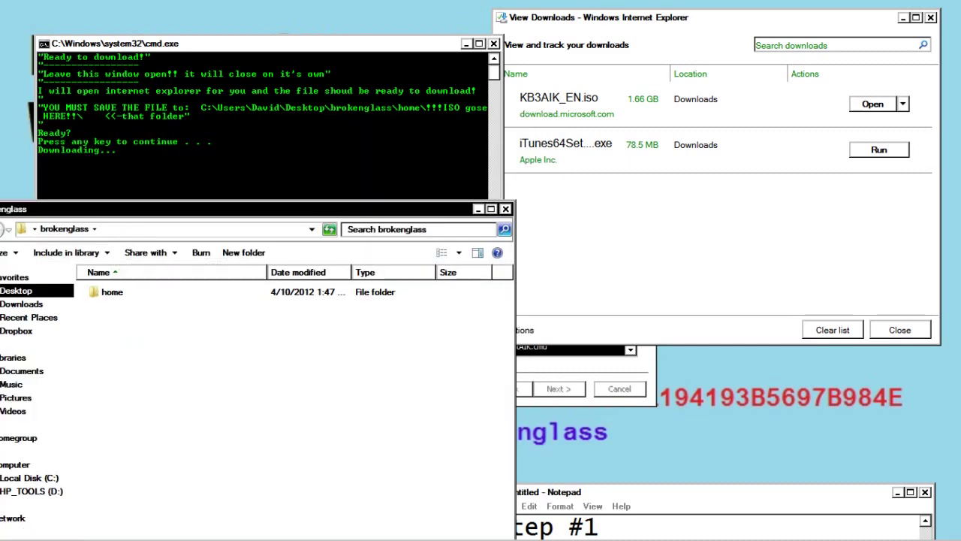
key("alt+d")
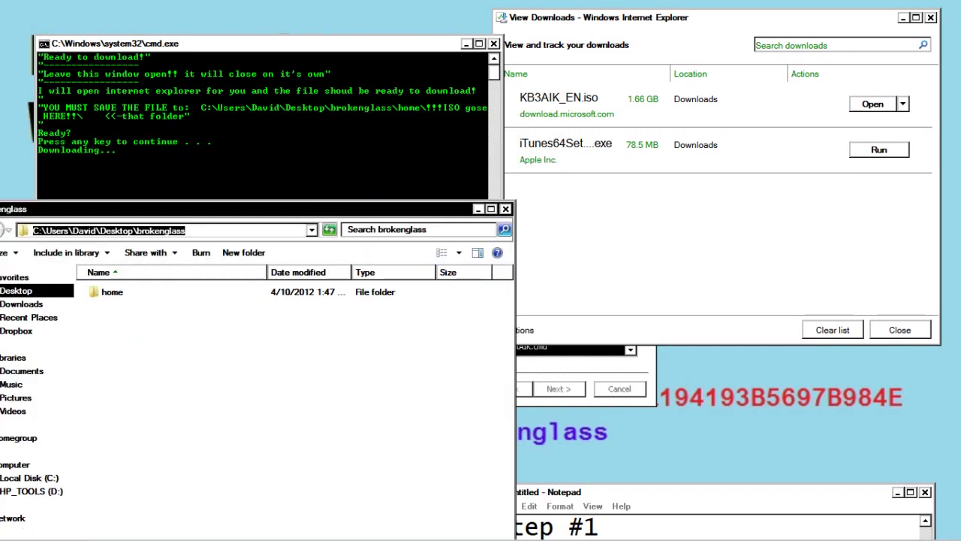
double_click(111, 291)
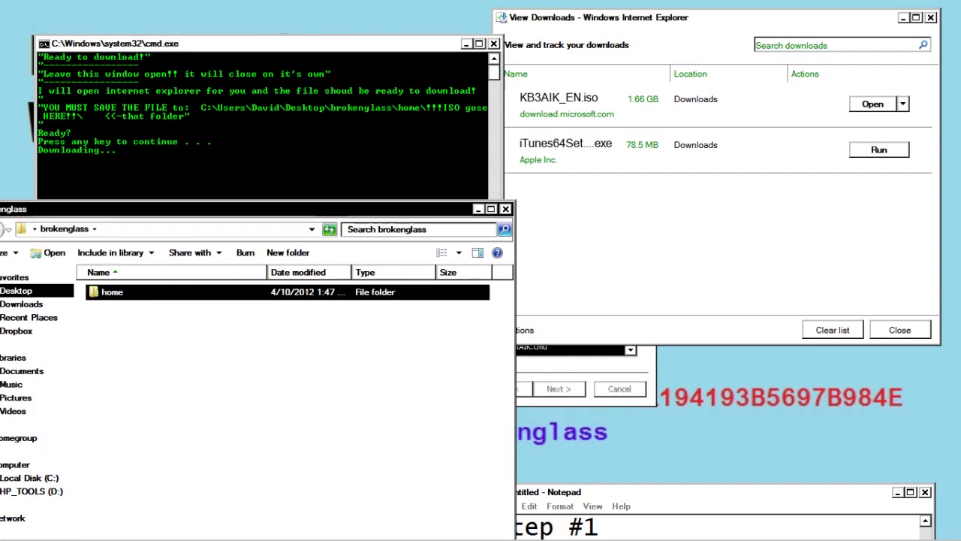
left_click(140, 291)
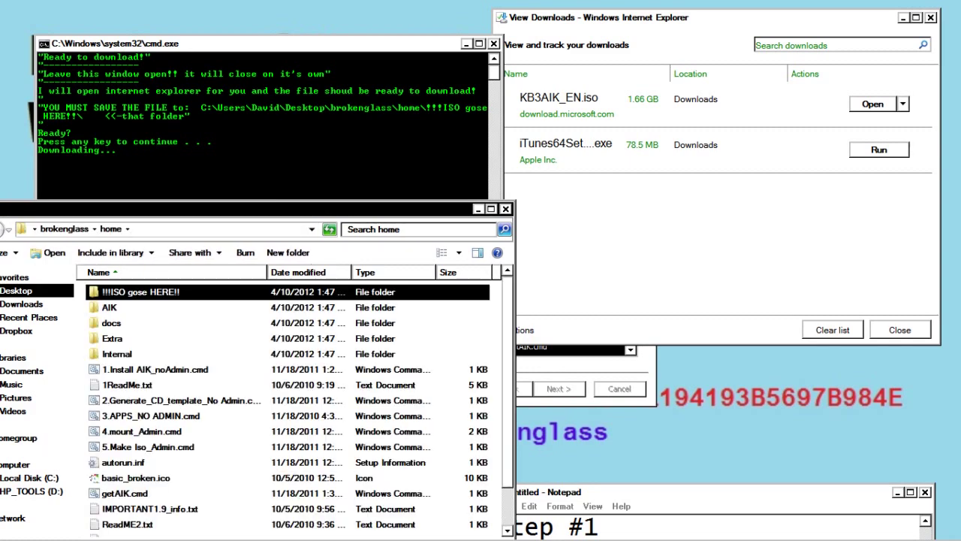
key("Return")
right_click(144, 377)
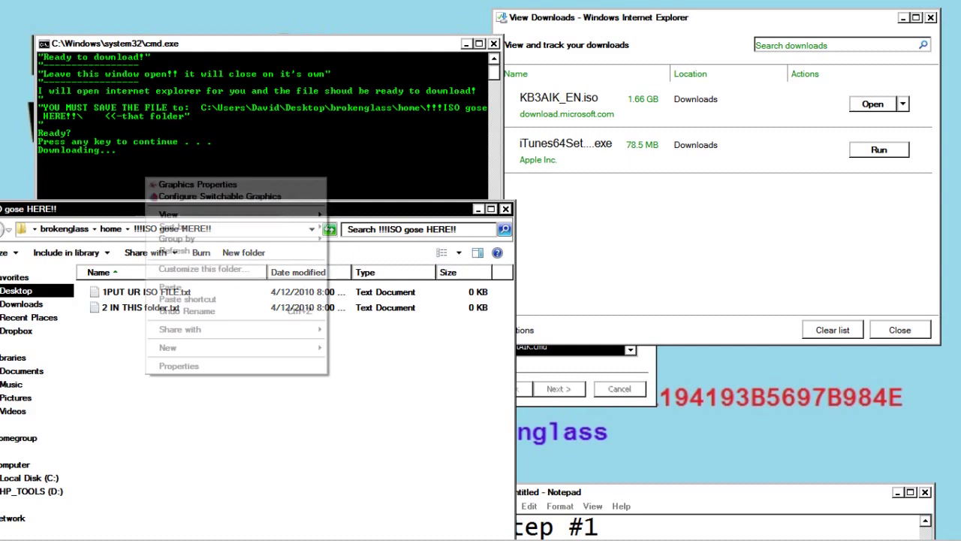
left_click(170, 288)
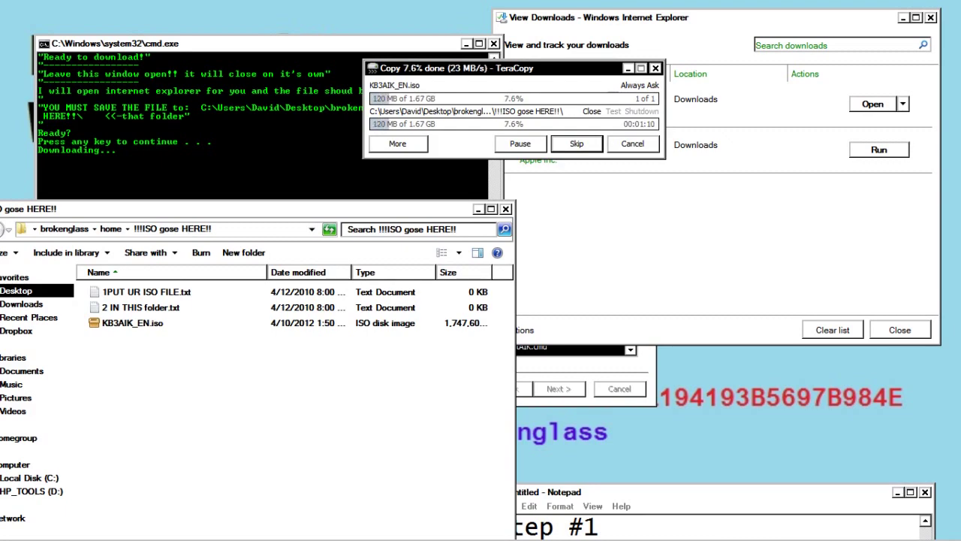
- Rearrange the file copy progress and Notepad windows so the step notes can be read
left_click_drag(514, 68, 674, 334)
left_click_drag(675, 492, 699, 72)
left_click_drag(674, 333, 417, 393)
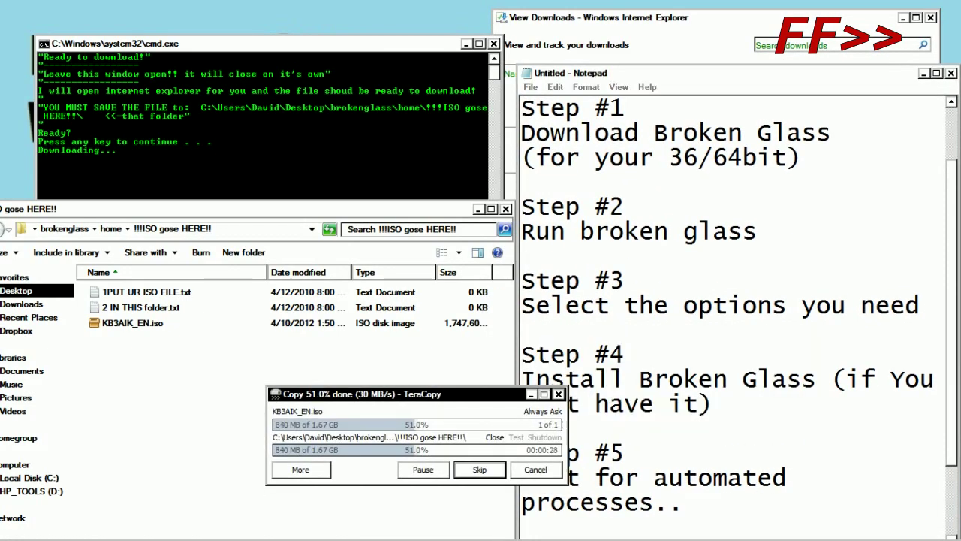
- Replace "Broken Glass" with "Windows AIK" in the Step #4 line of the notes
left_click_drag(815, 379, 639, 379)
left_click(816, 379)
left_click_drag(417, 393, 511, 303)
key("BackSpace")
key("BackSpace")
key("BackSpace")
key("BackSpace")
key("BackSpace")
key("BackSpace")
key("BackSpace")
key("BackSpace")
key("BackSpace")
key("BackSpace")
key("BackSpace")
key("BackSpace")
type("Windows AIK")
- Move the notes window clear of the folder window and dismiss the browser's downloads window
left_click_drag(700, 73, 745, 15)
left_click(140, 307)
left_click(226, 413)
left_click(529, 18)
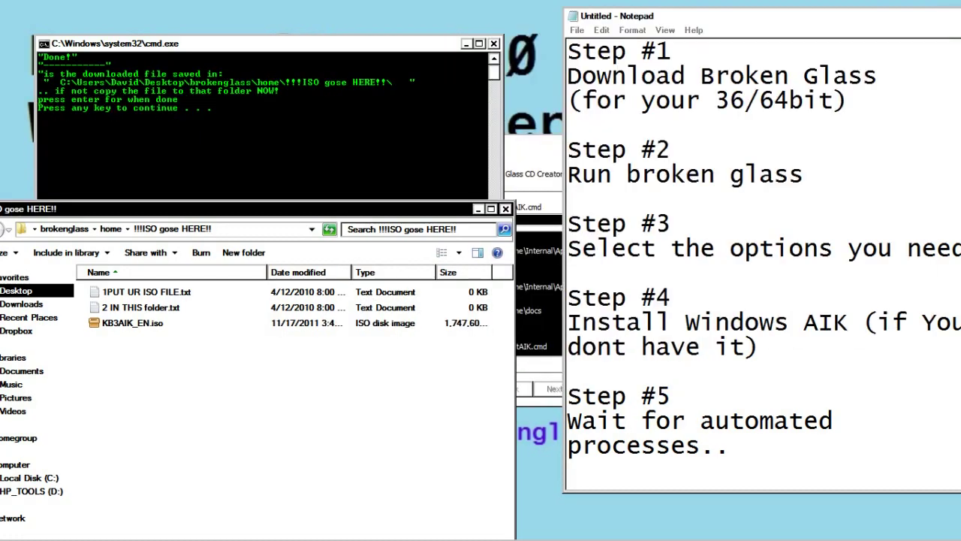
- Check the ISO folder's full path against the one requested in the command window and continue the script
key("alt+Tab")
left_click(256, 229)
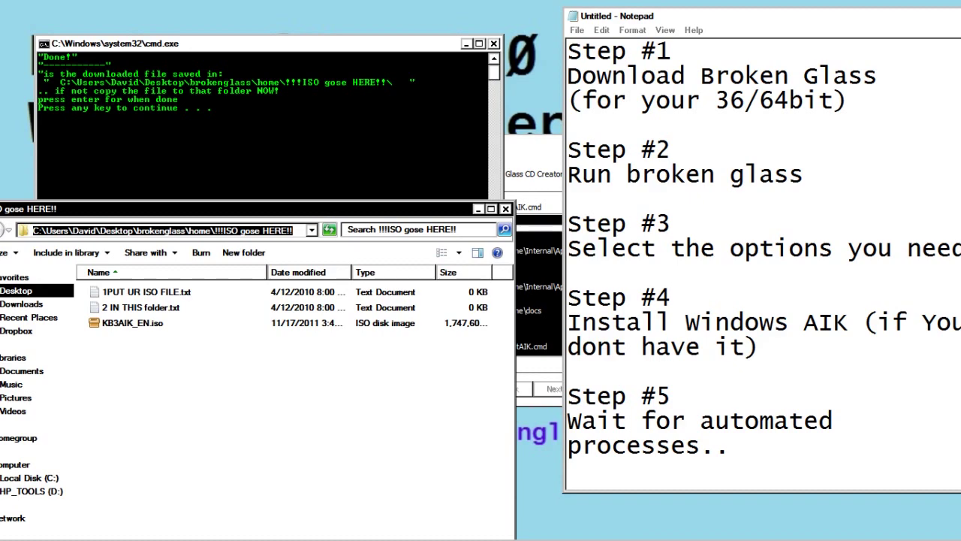
key("alt+Tab")
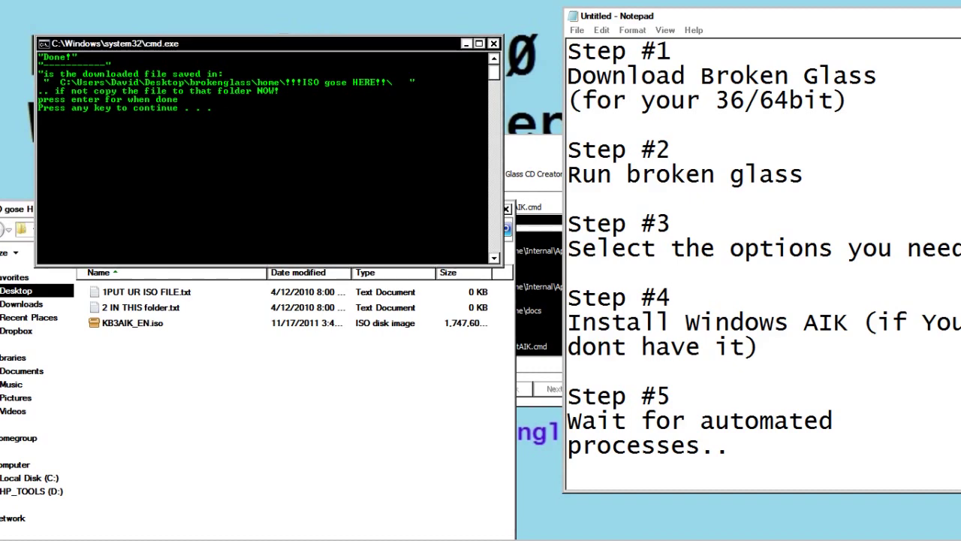
key("Return")
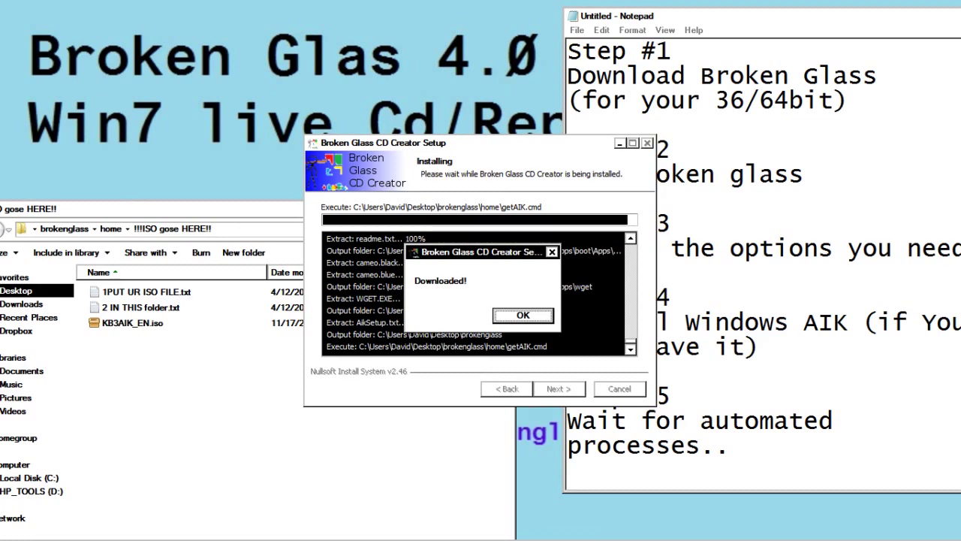
- Go back up to the brokenglass folder and acknowledge the setup's download notice to begin extracting AIK
key("alt+Tab")
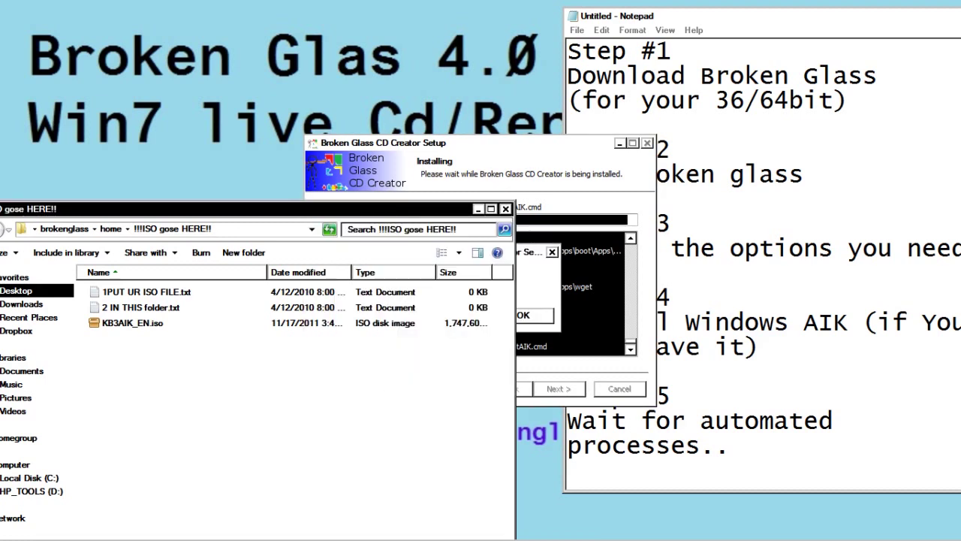
left_click(64, 228)
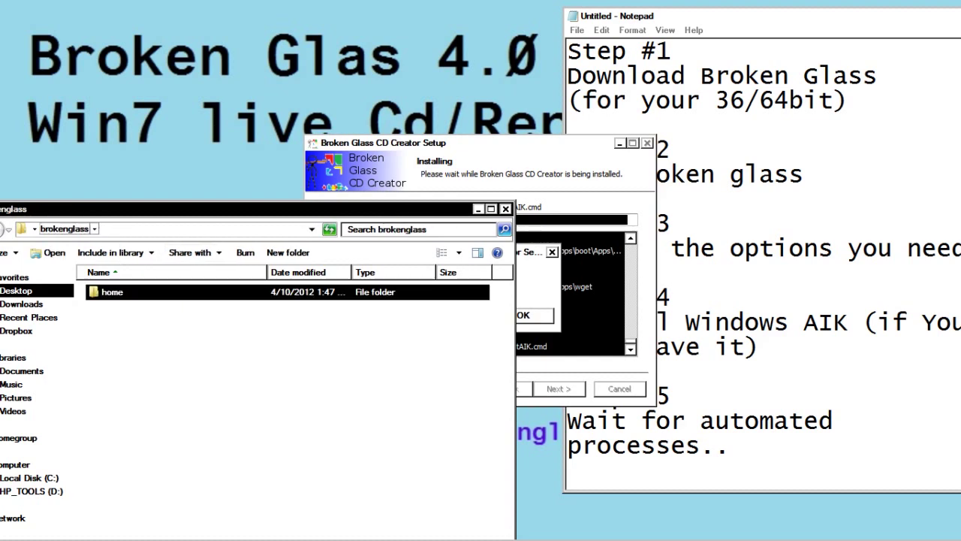
key("alt+Tab")
key("Return")
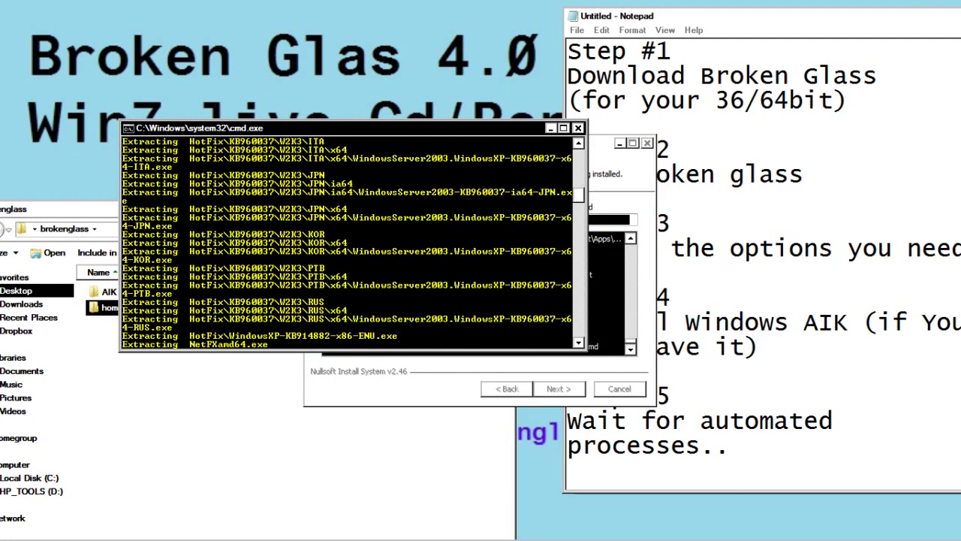
key("alt+Tab")
key("alt+Tab")
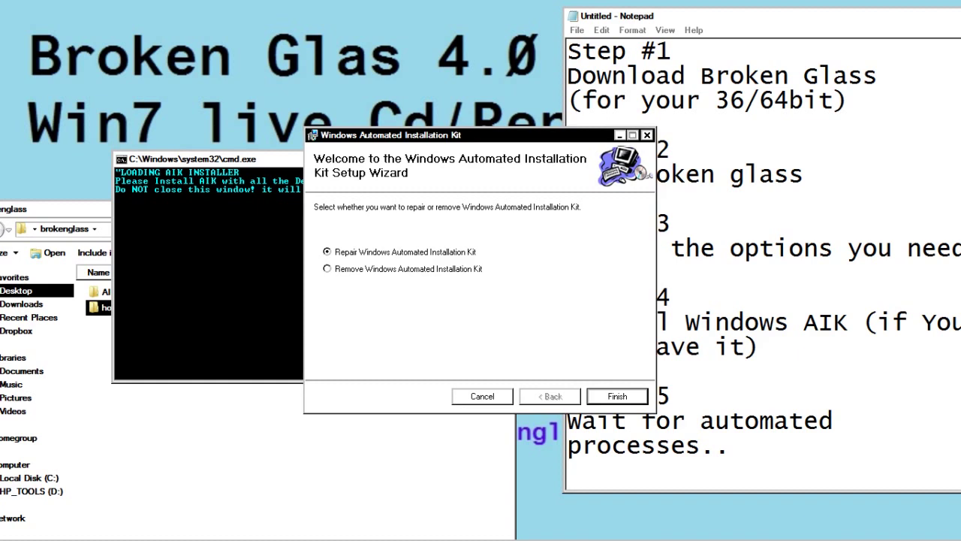
- Cancel the Windows Automated Installation Kit wizard, confirm exiting it, and close it so the build can proceed
left_click(482, 396)
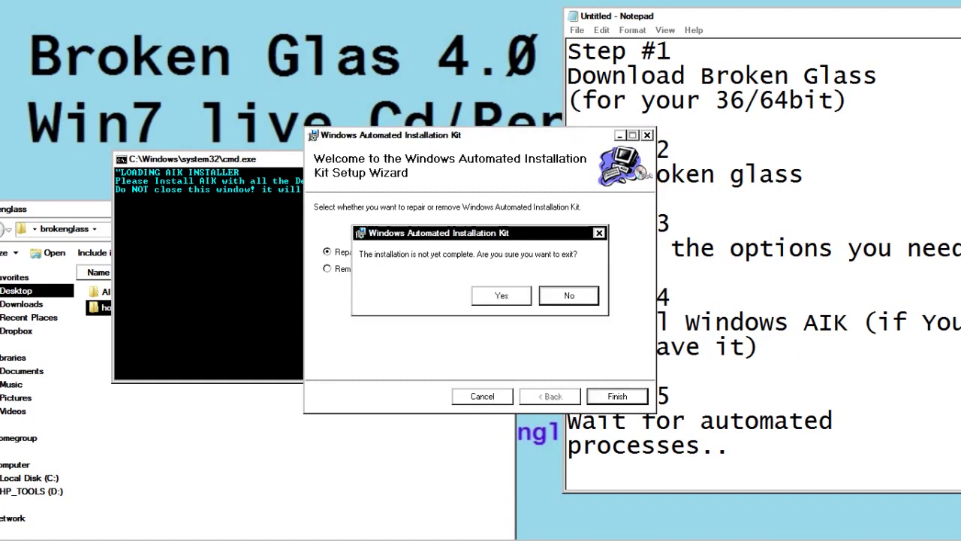
key("Left")
key("Return")
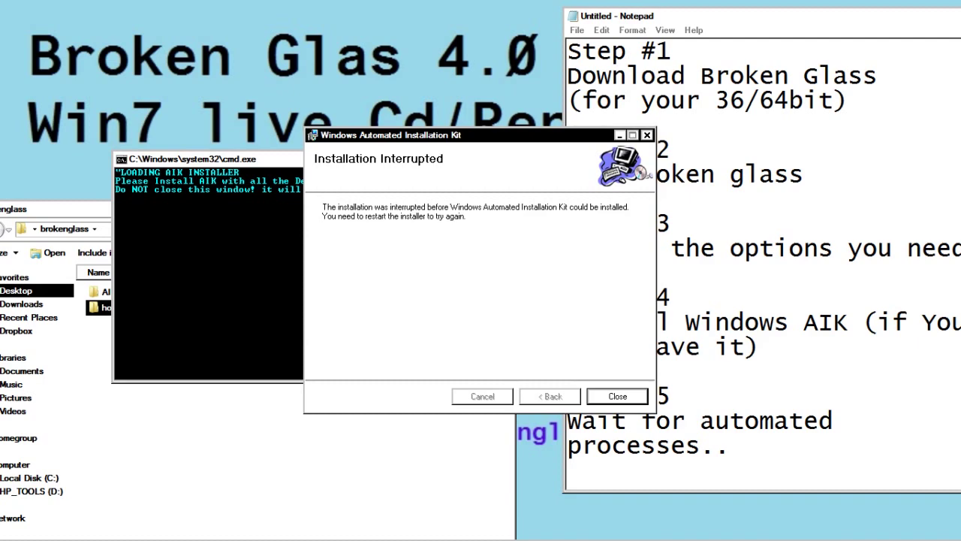
key("Return")
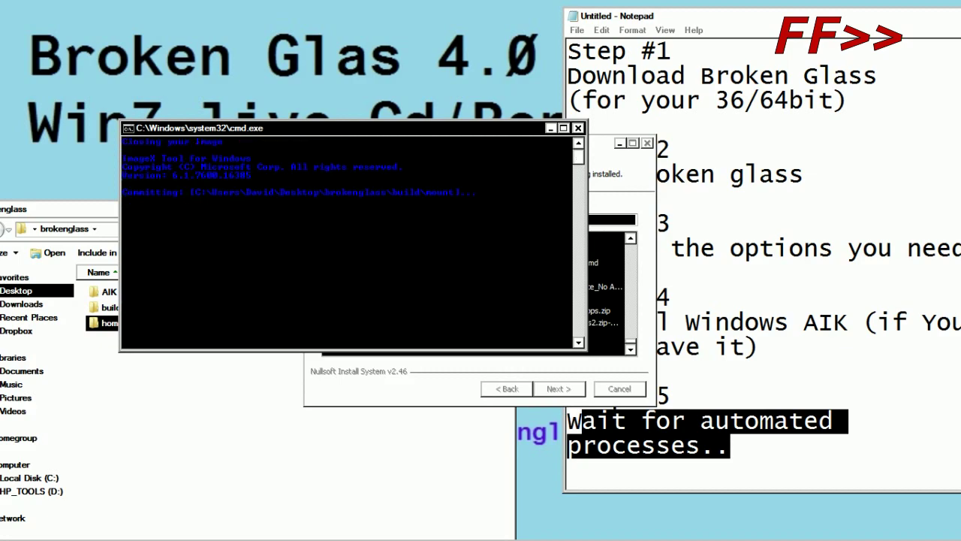
- Move the build's command window off the setup window and continue through the ISO creation
left_click_drag(353, 128, 292, 63)
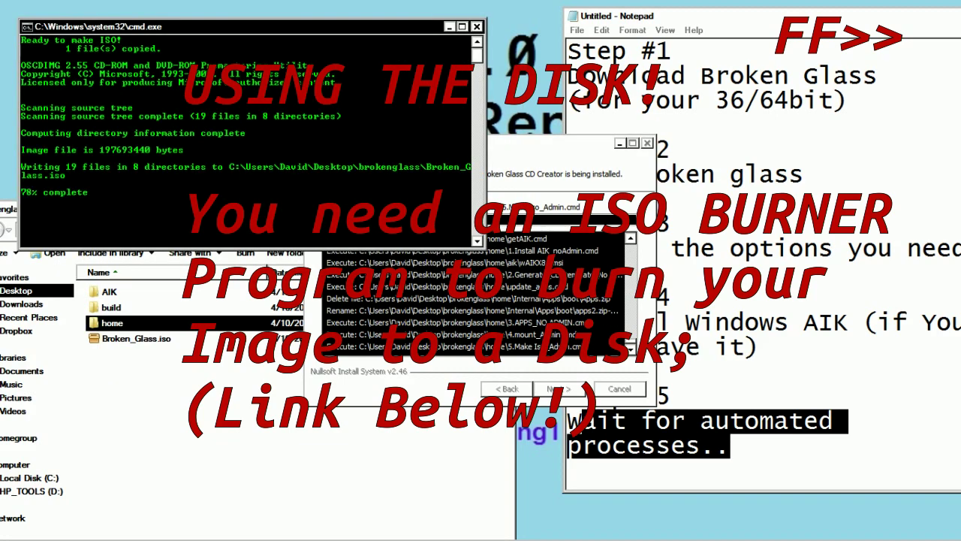
key("Return")
scroll(763, 256, "down", 2)
key("super")
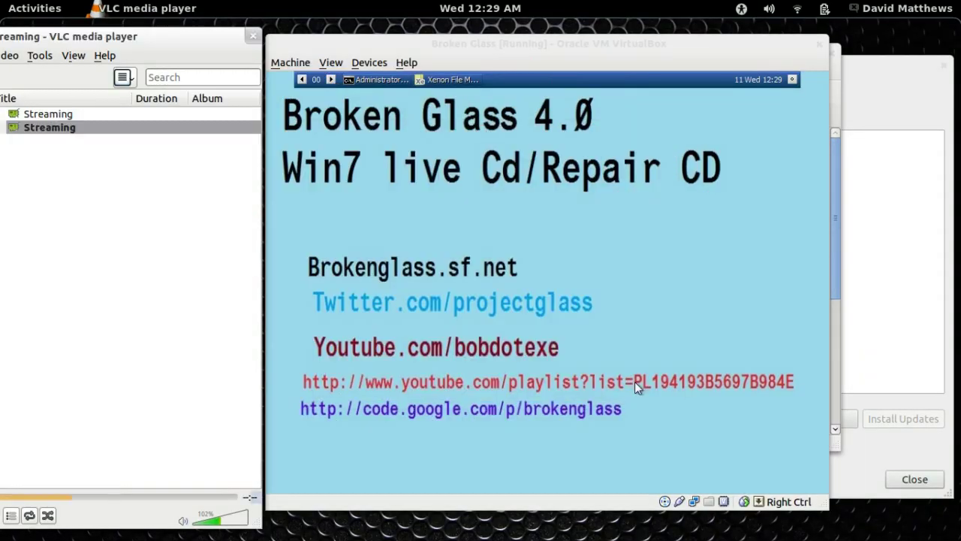
- Switch to the Broken Glass virtual machine in VirtualBox and view its command prompt and Xenon File Manager windows
left_click(560, 196)
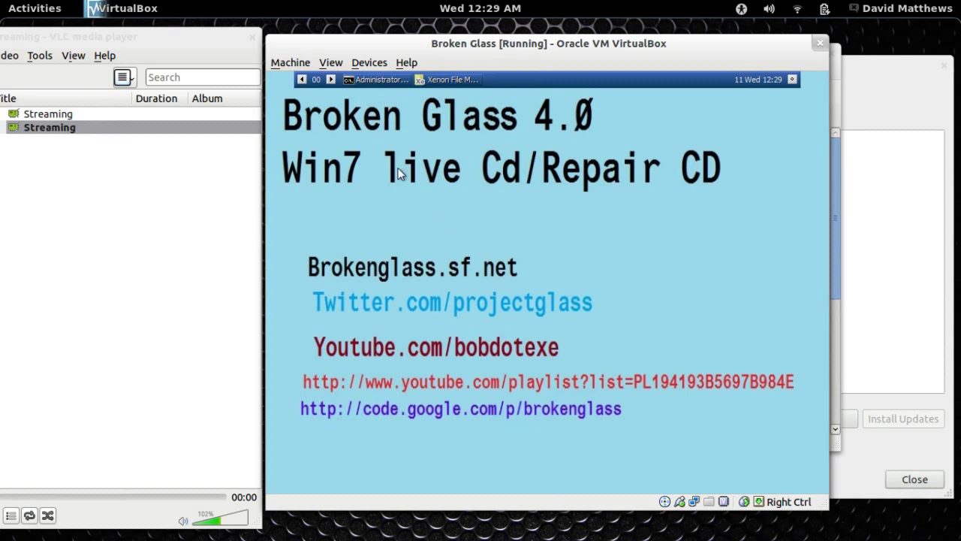
left_click(373, 80)
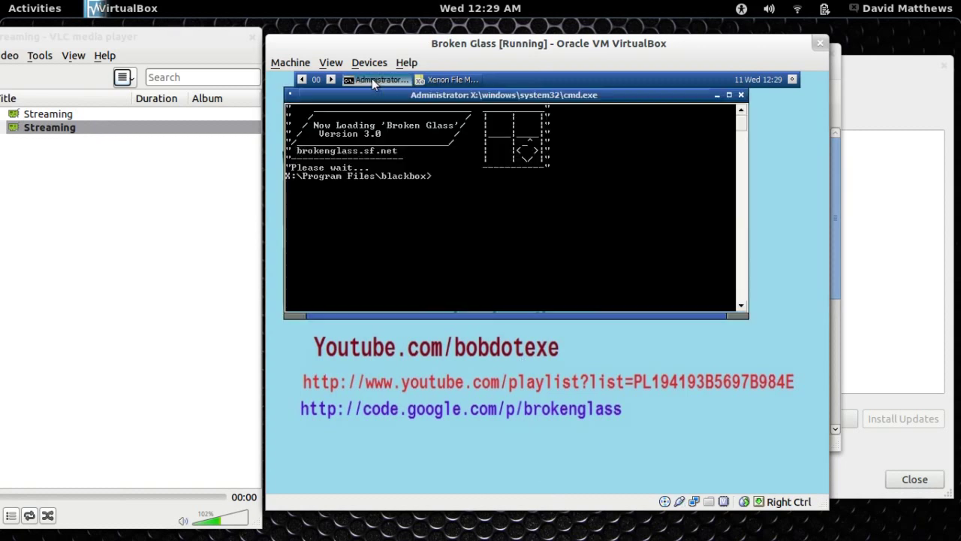
left_click(450, 80)
left_click(394, 153)
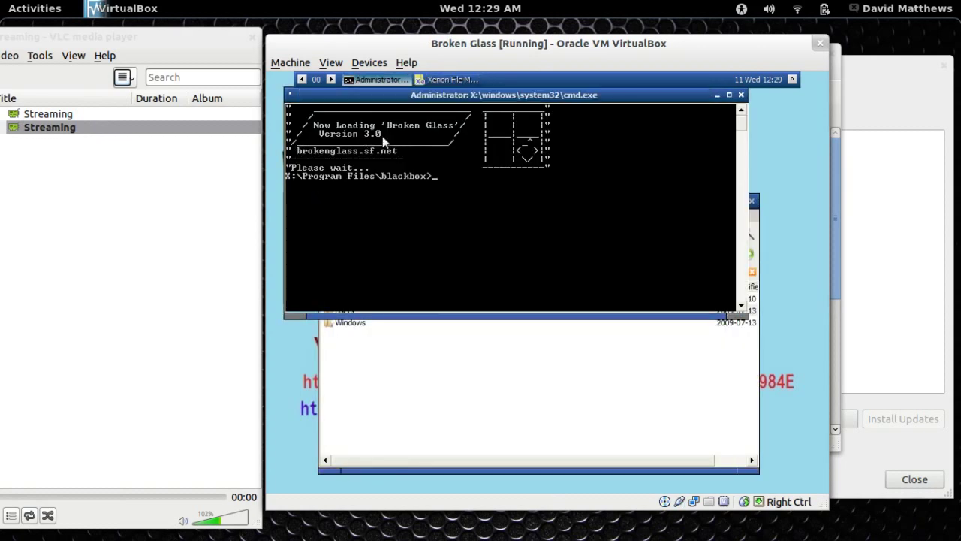
left_click(461, 361)
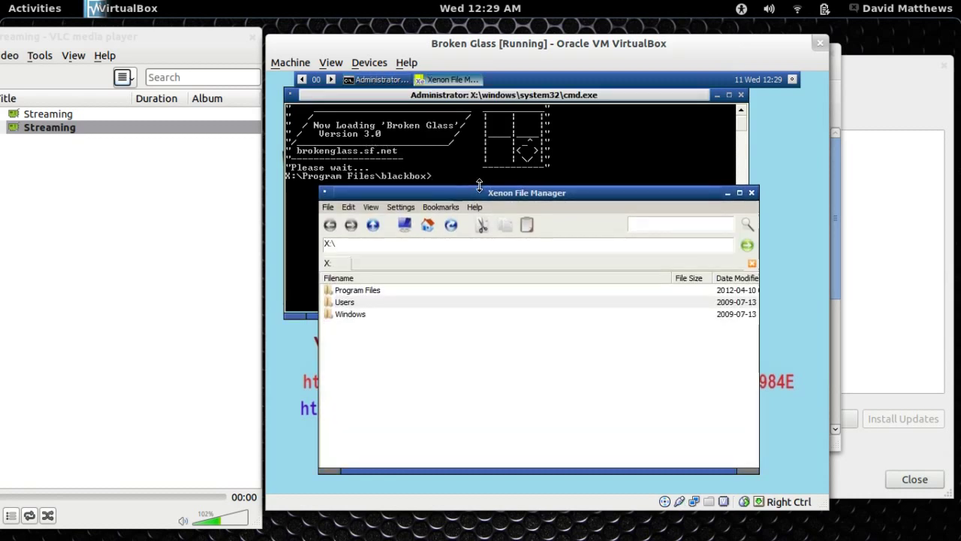
- Move the Xenon File Manager window higher on the virtual desktop and open the Program Files folder on X:
left_click_drag(491, 194, 490, 153)
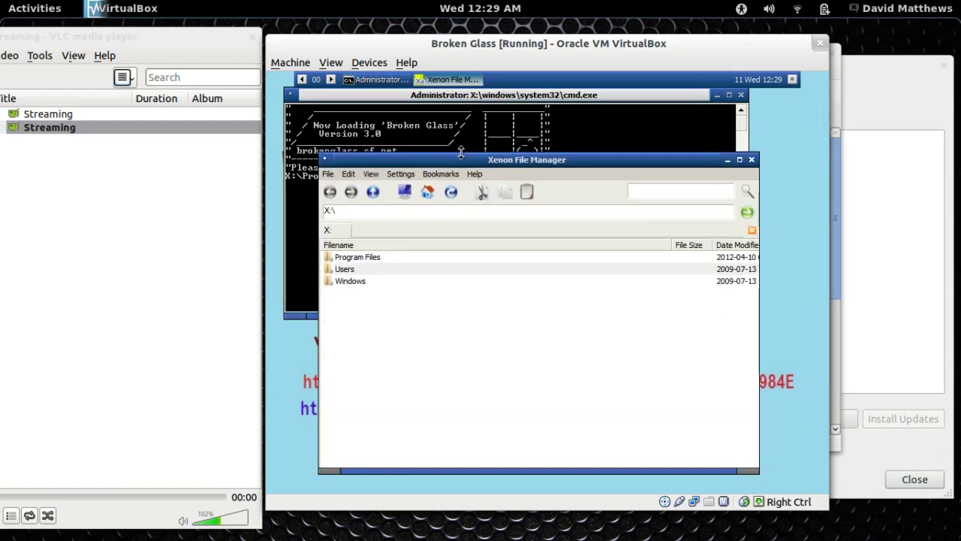
double_click(369, 258)
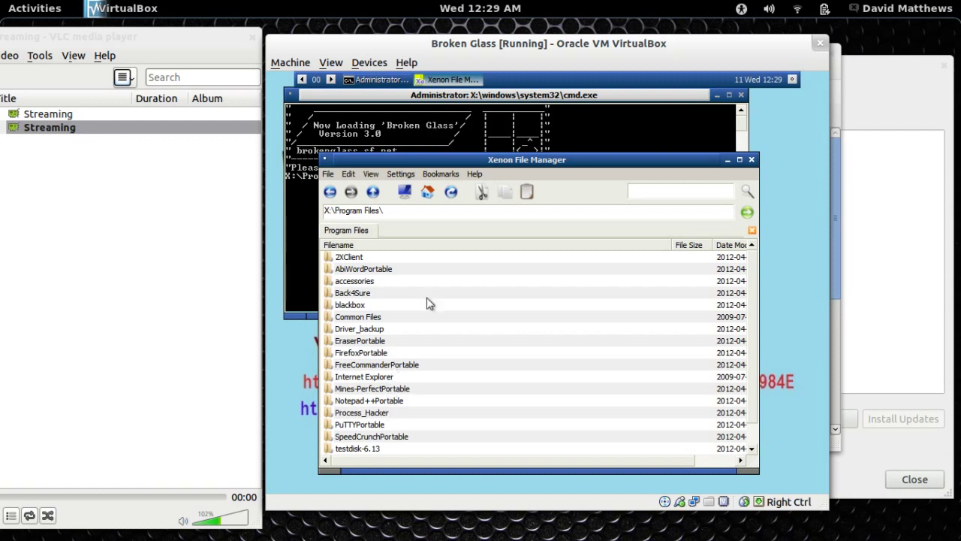
- Apply the Dragon.bob style to the Broken Glass desktop through the Cameo Controls
left_click(776, 262)
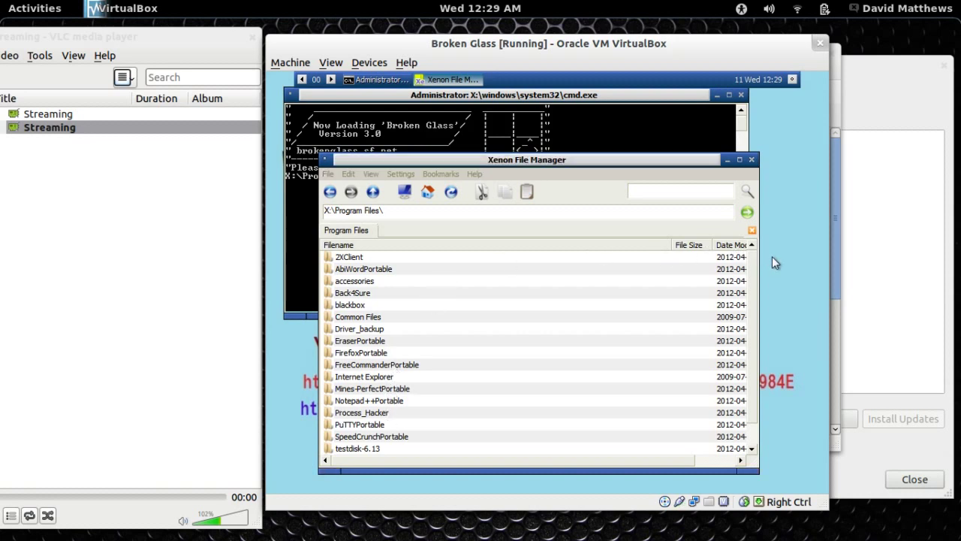
right_click(772, 259)
mouse_move(766, 398)
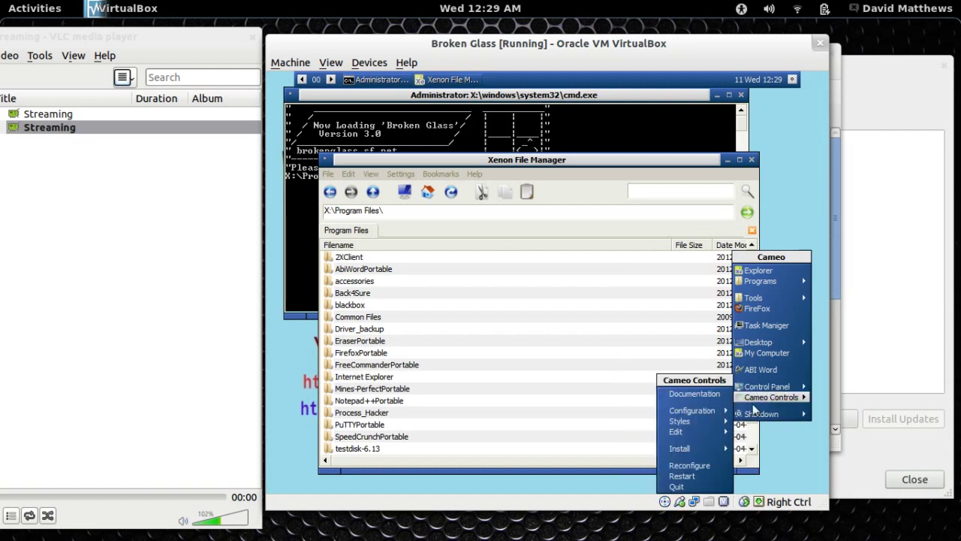
mouse_move(714, 422)
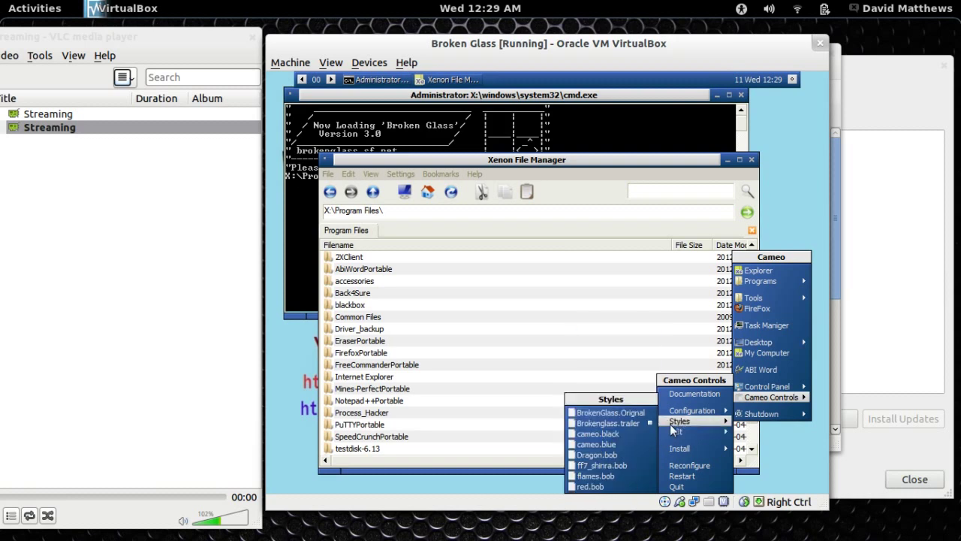
left_click(617, 457)
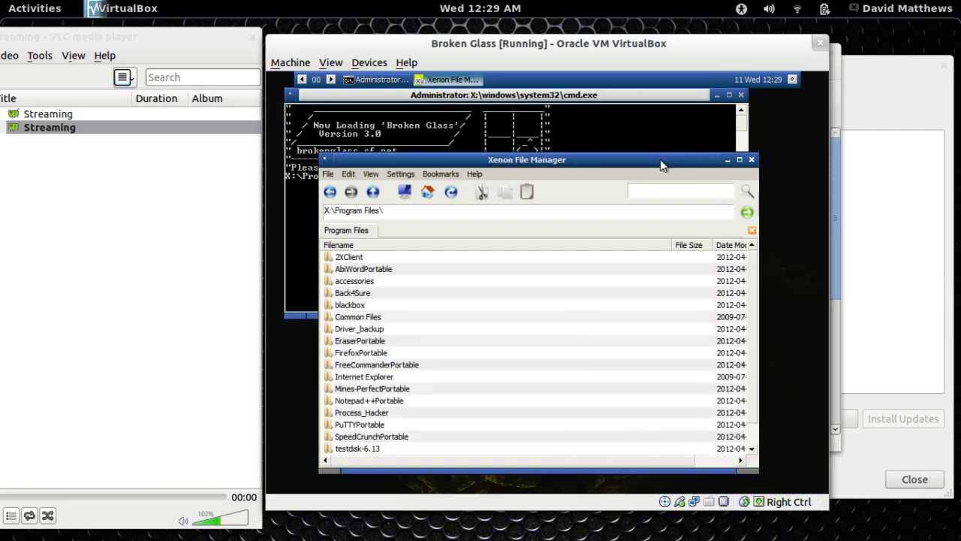
- Move the file manager and command prompt windows down to uncover the wallpaper, and switch to the next workspace and back
left_click_drag(660, 159, 665, 257)
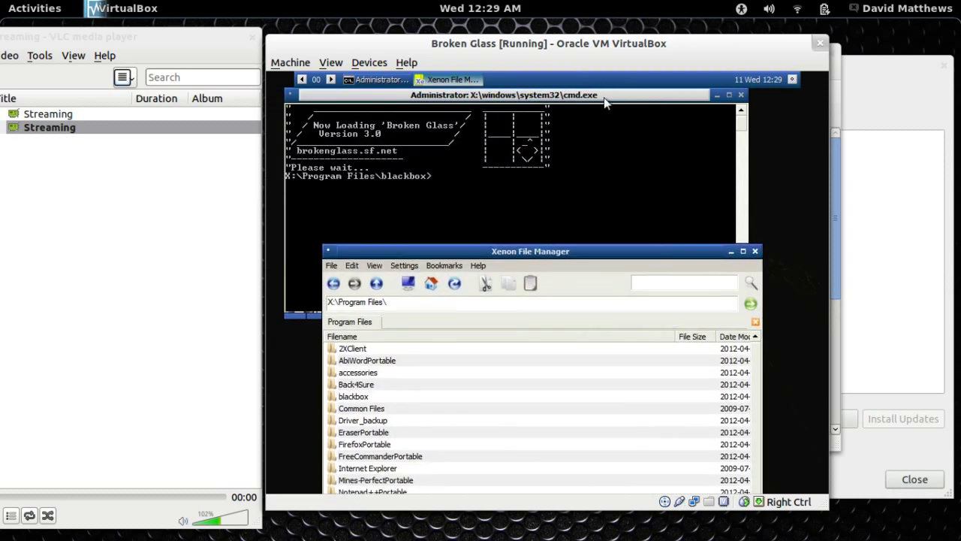
left_click_drag(605, 100, 641, 268)
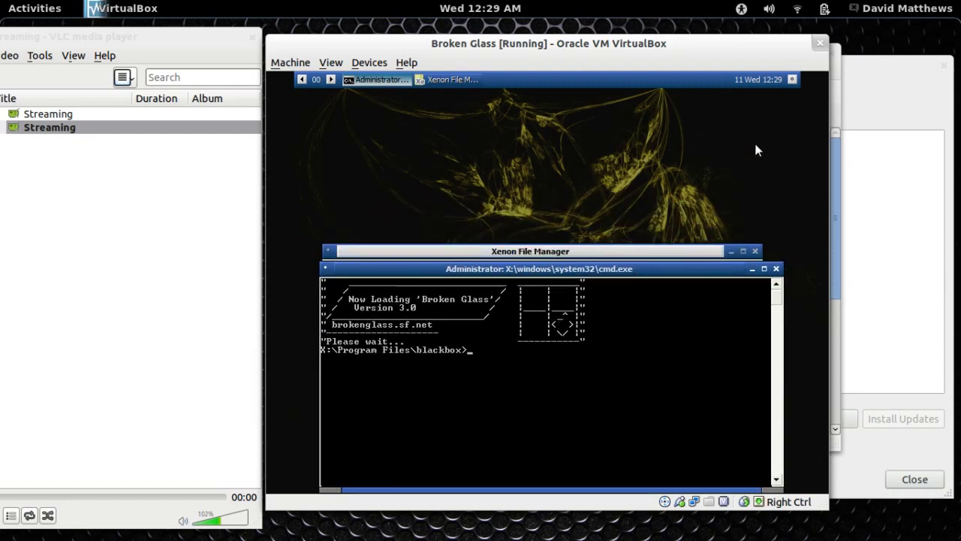
left_click(331, 80)
left_click(301, 80)
- Launch Firefox in the virtual machine to view its welcome page, and quit it without saving the tabs
right_click(565, 143)
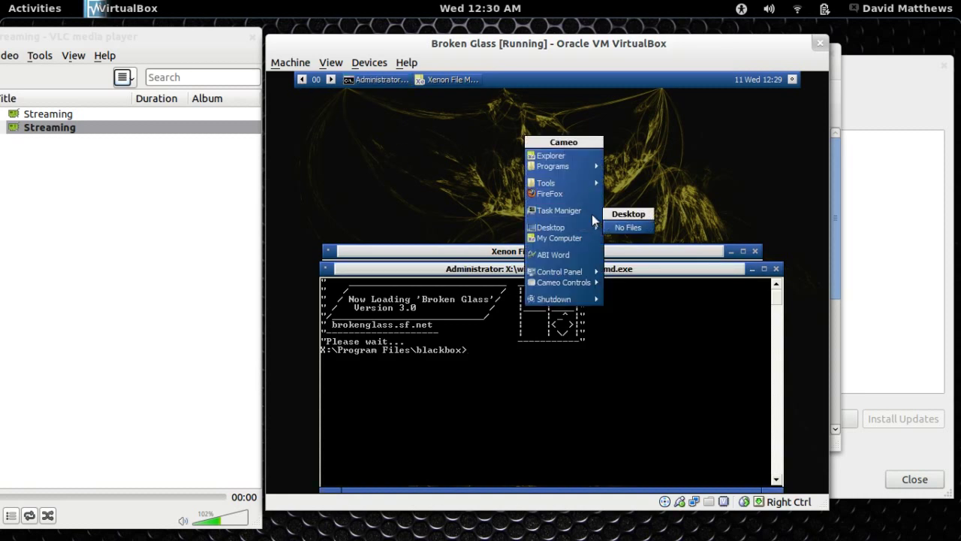
mouse_move(577, 183)
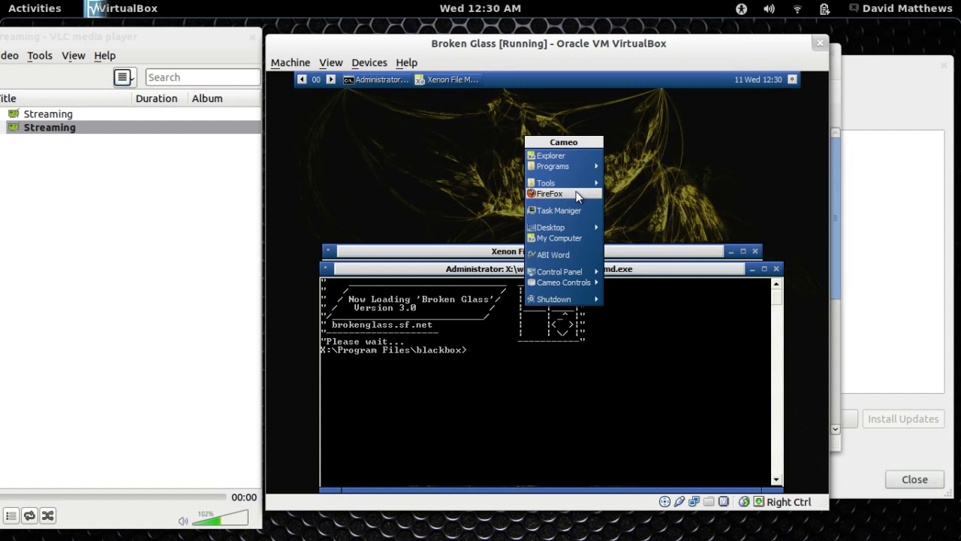
left_click(578, 195)
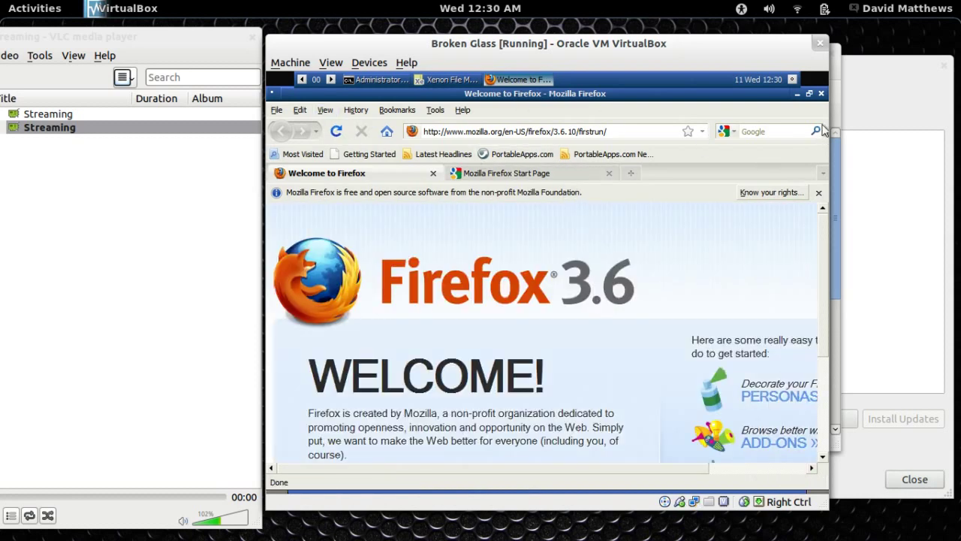
left_click(821, 94)
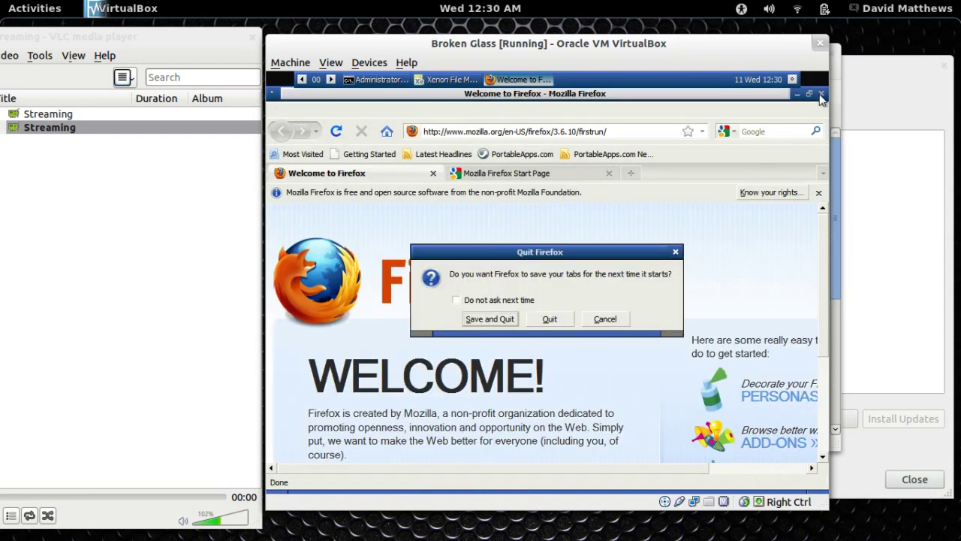
left_click(546, 323)
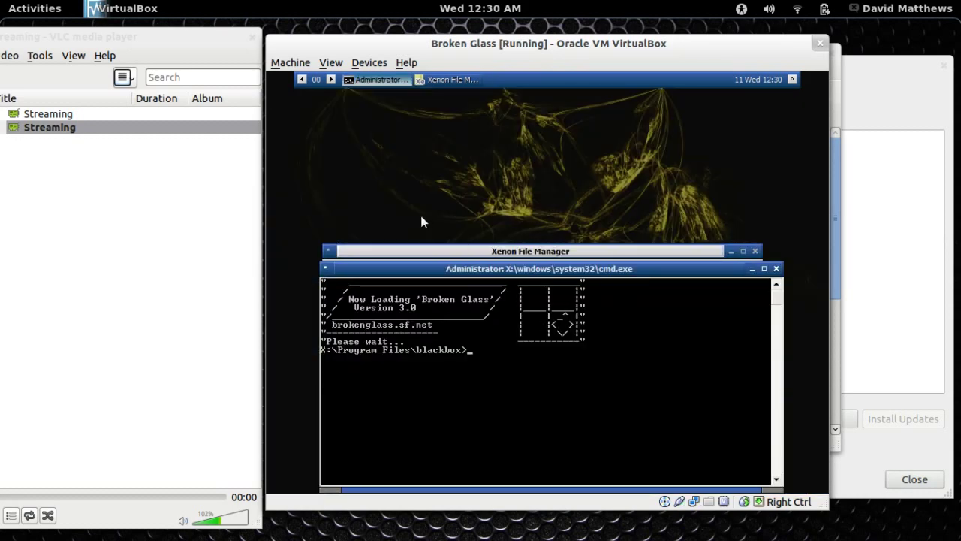
- Examine the portable applications offered under Programs on the Cameo desktop, including FreeCommander, PuTTY, Toucan and Notepad++
right_click(300, 180)
mouse_move(322, 219)
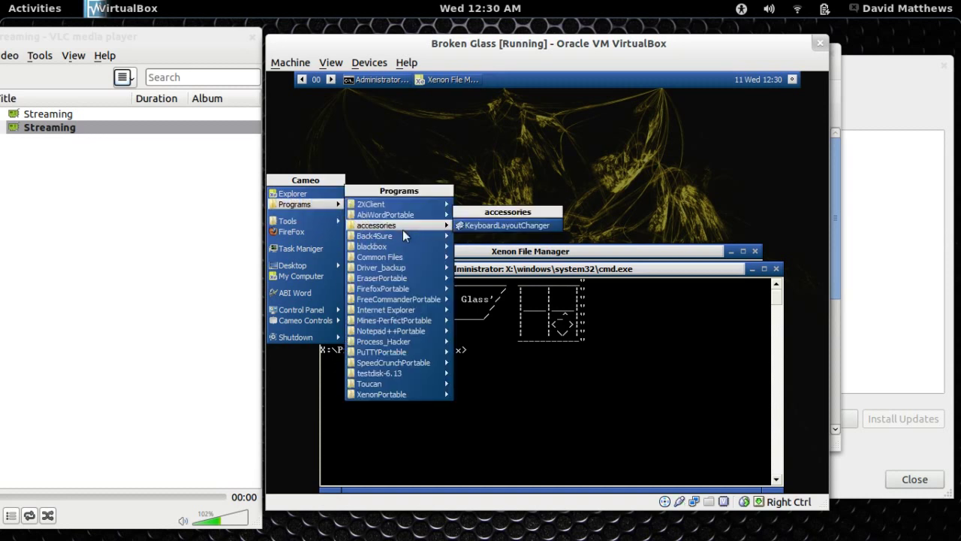
mouse_move(402, 246)
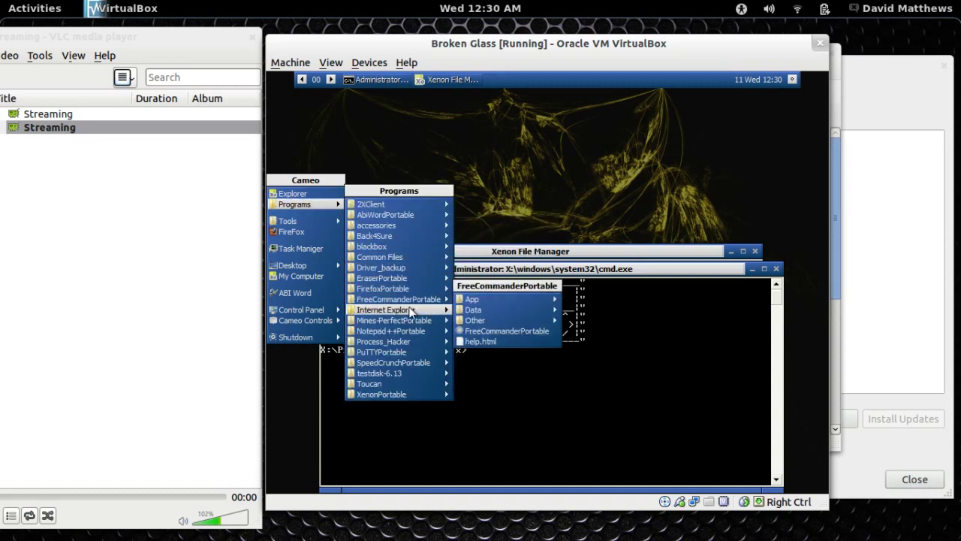
mouse_move(410, 321)
mouse_move(410, 342)
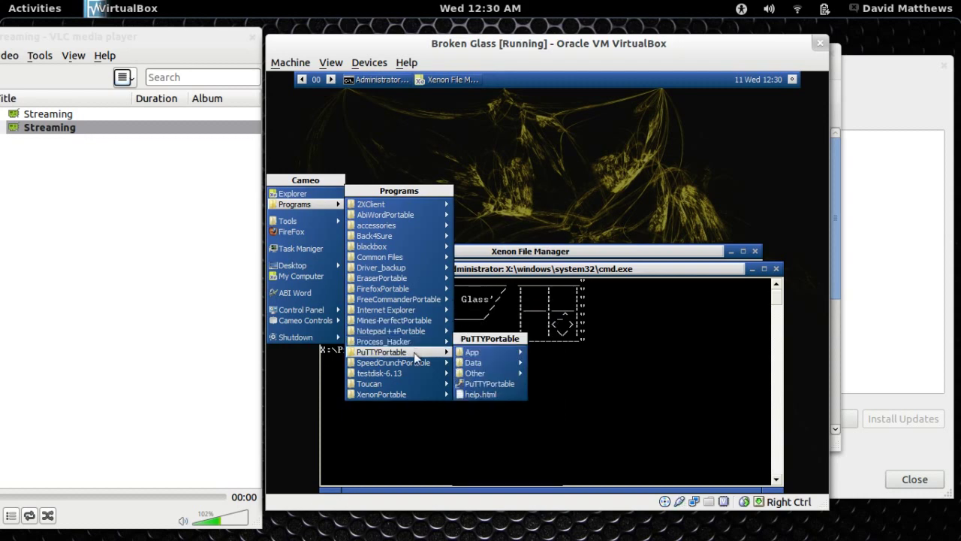
mouse_move(418, 383)
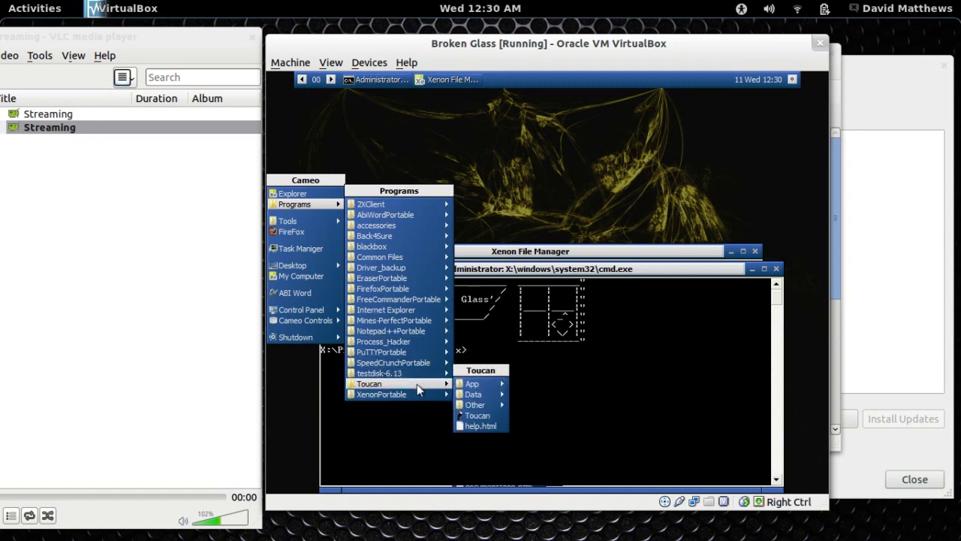
mouse_move(447, 332)
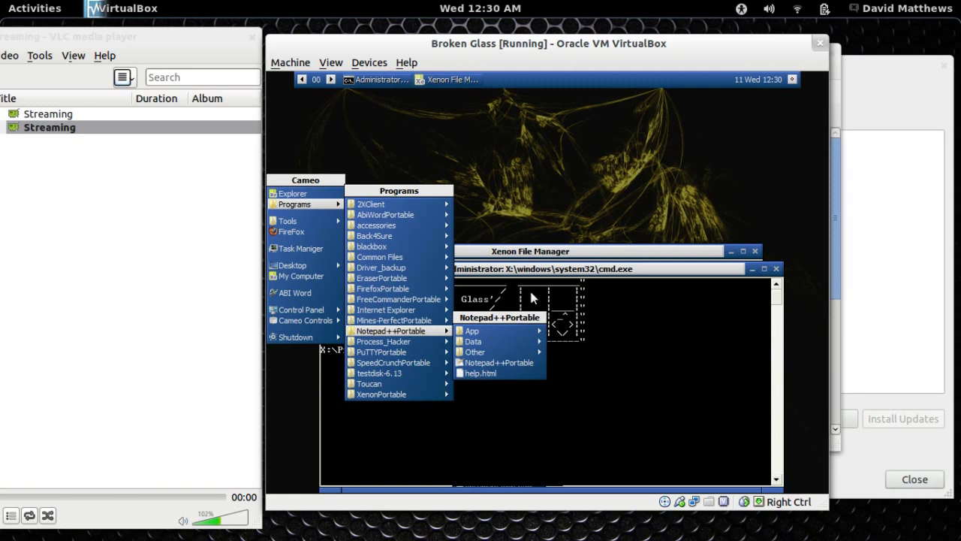
mouse_move(385, 216)
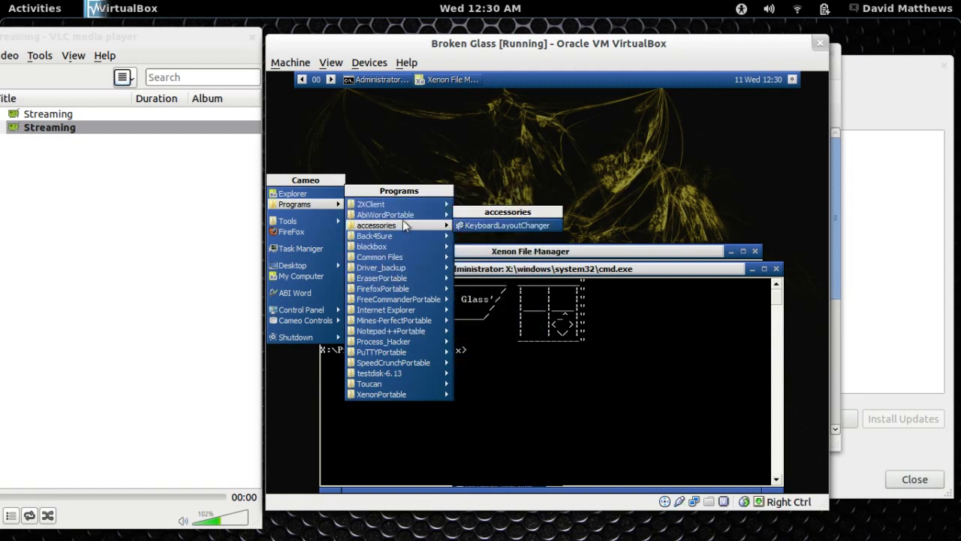
left_click(494, 247)
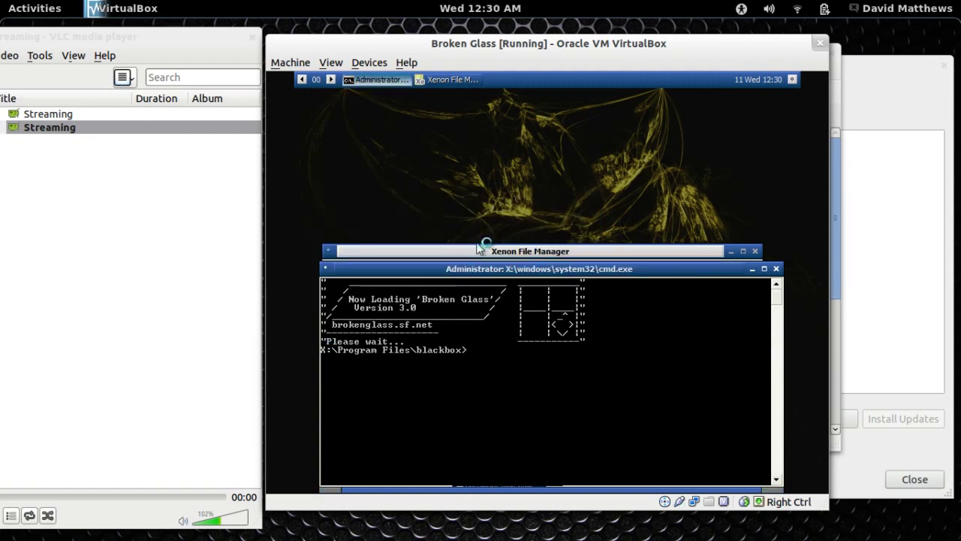
- Bring the Xenon File Manager into full view, look through its Program Files folder, and close it
left_click_drag(509, 272, 563, 171)
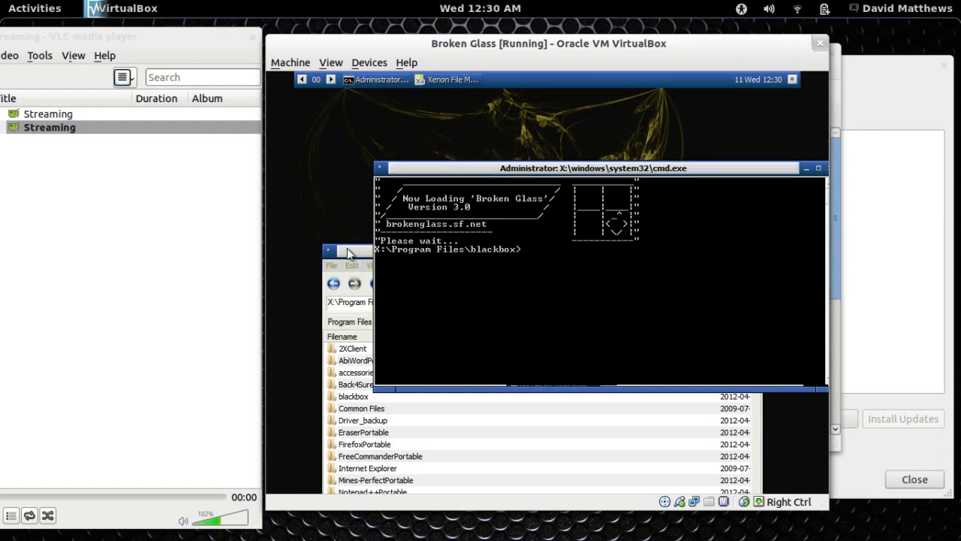
left_click_drag(347, 248, 334, 156)
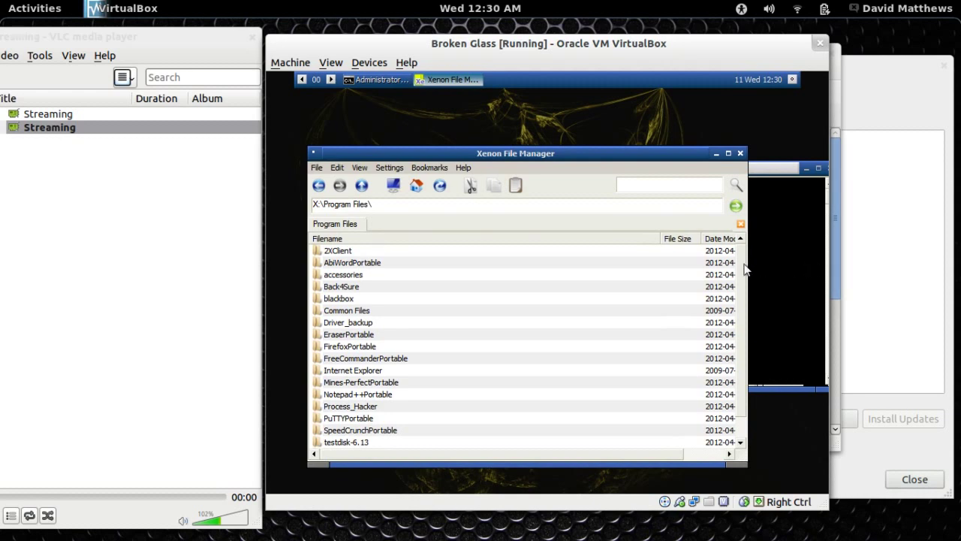
scroll(744, 270, "down", 2)
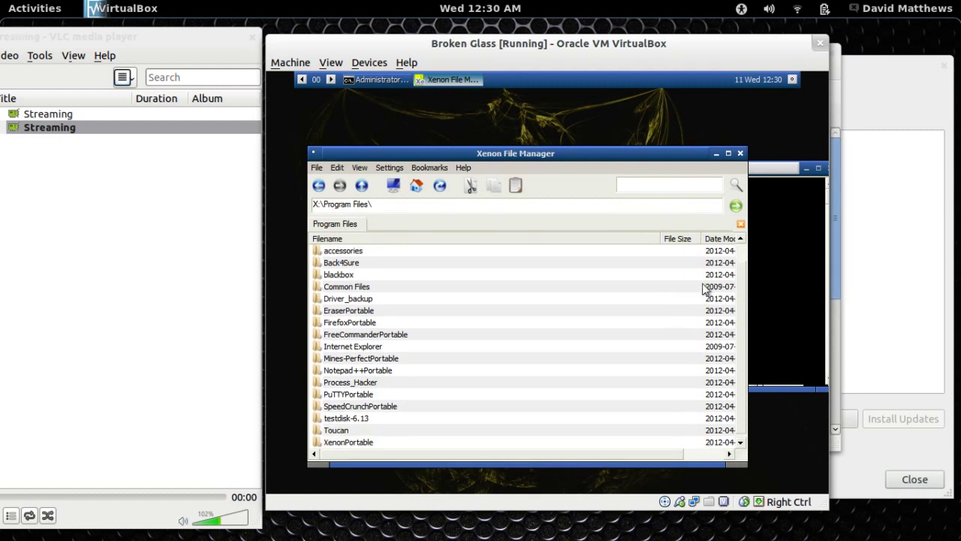
scroll(705, 288, "up", 2)
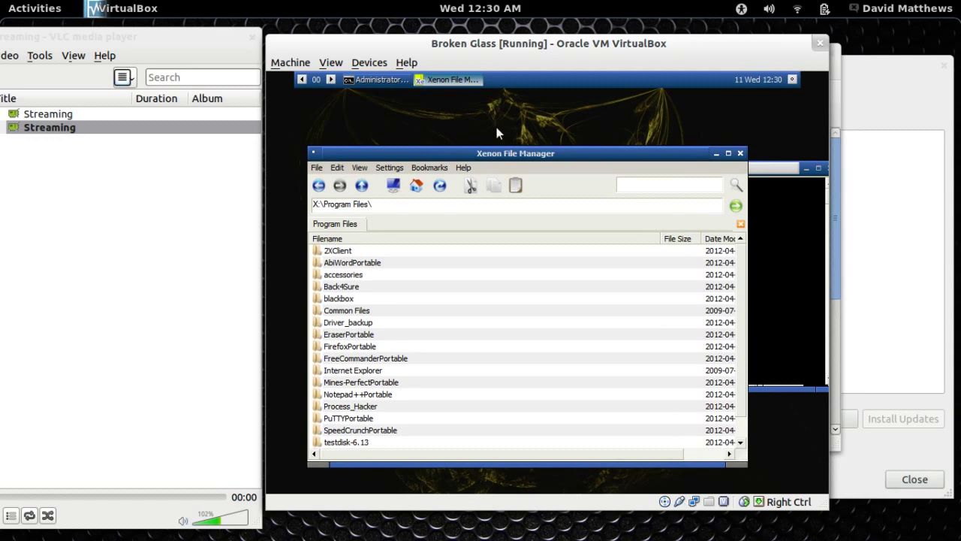
left_click_drag(635, 154, 569, 195)
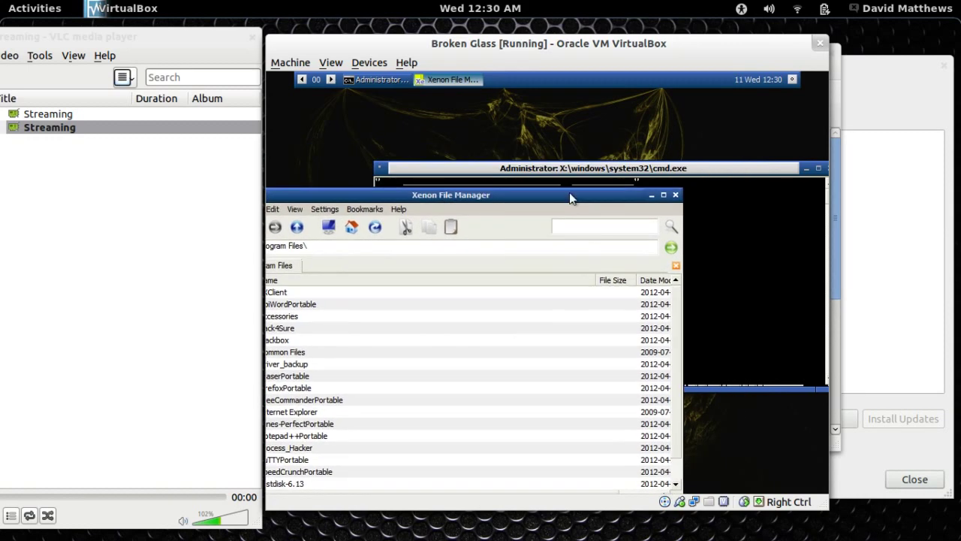
left_click(675, 194)
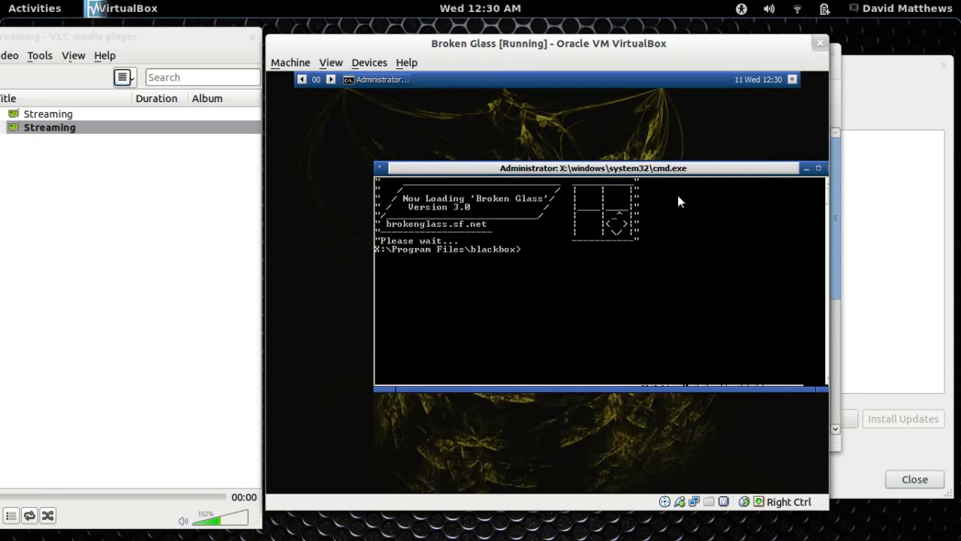
- Launch the SpeedCrunchPortable calculator from the Cameo programs
right_click(538, 141)
mouse_move(561, 163)
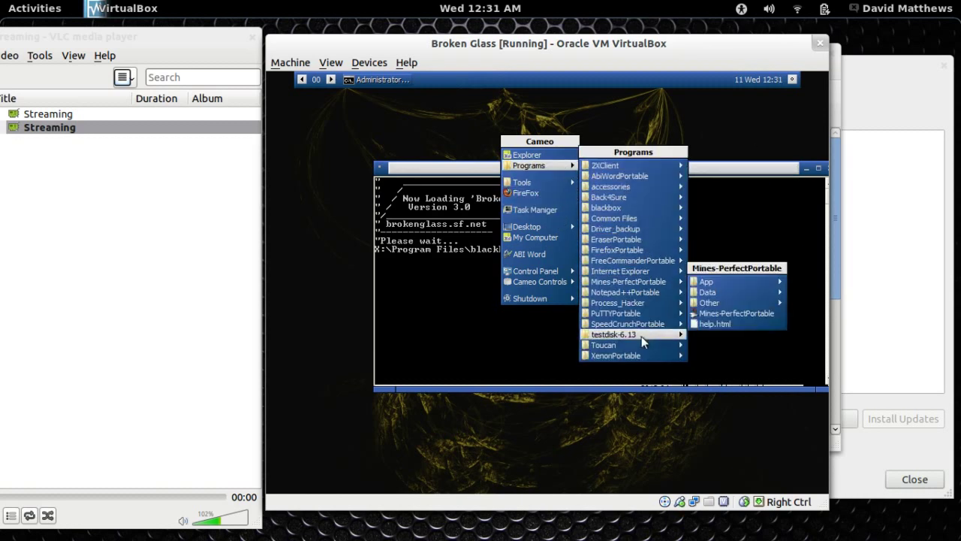
mouse_move(642, 325)
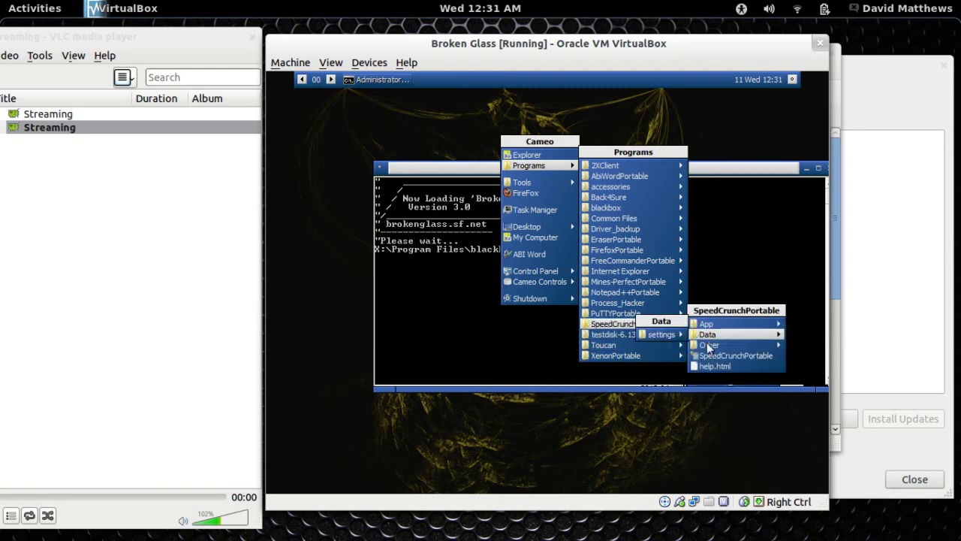
left_click(715, 354)
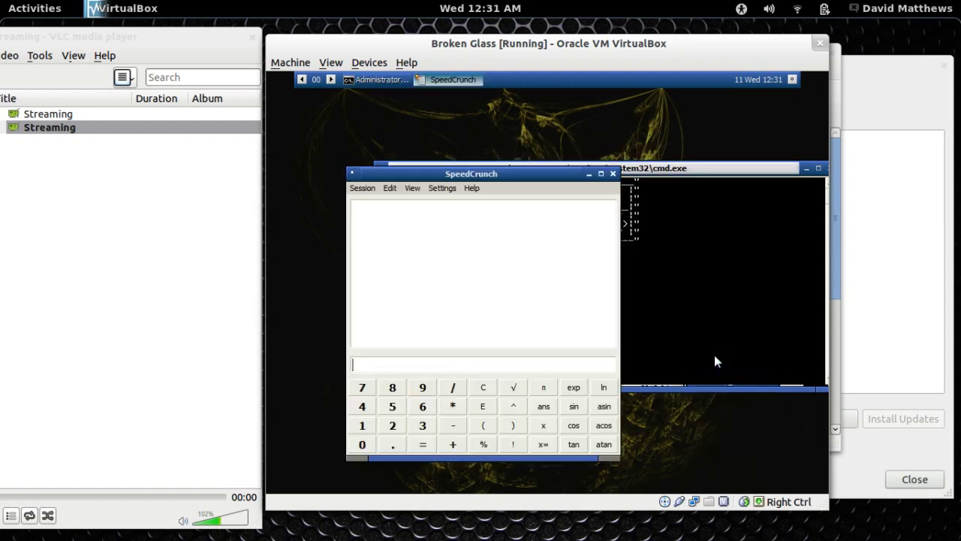
- Calculate 55*33 in SpeedCrunch and close the calculator
left_click(392, 406)
left_click(392, 406)
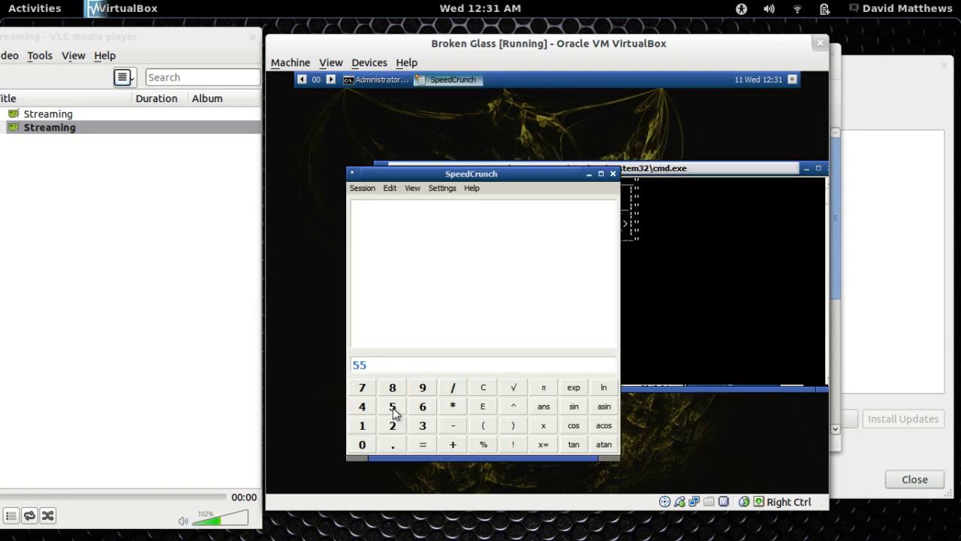
left_click(453, 406)
left_click(431, 425)
left_click(430, 430)
left_click(424, 446)
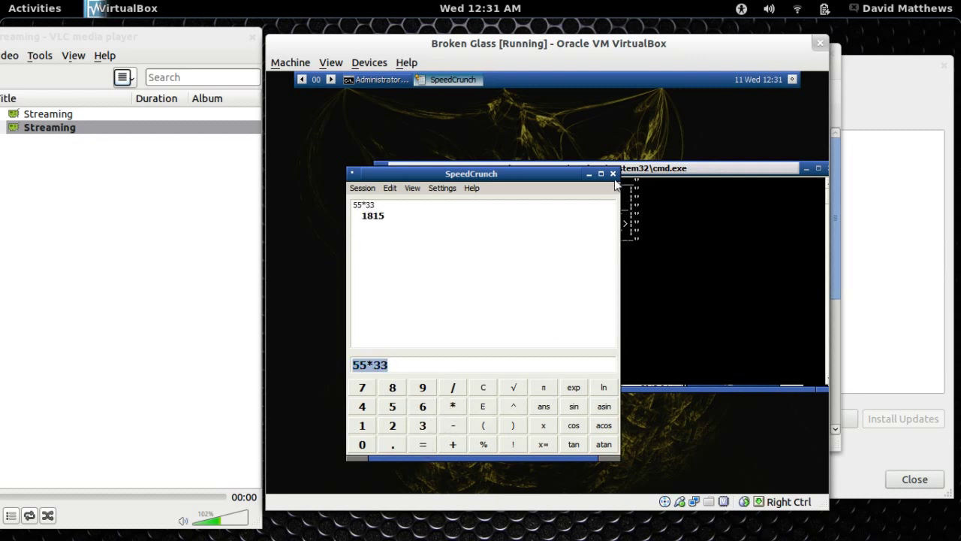
left_click(612, 175)
- Move the command prompt window fully into view and close it to restart the virtual machine
left_click_drag(613, 174, 559, 165)
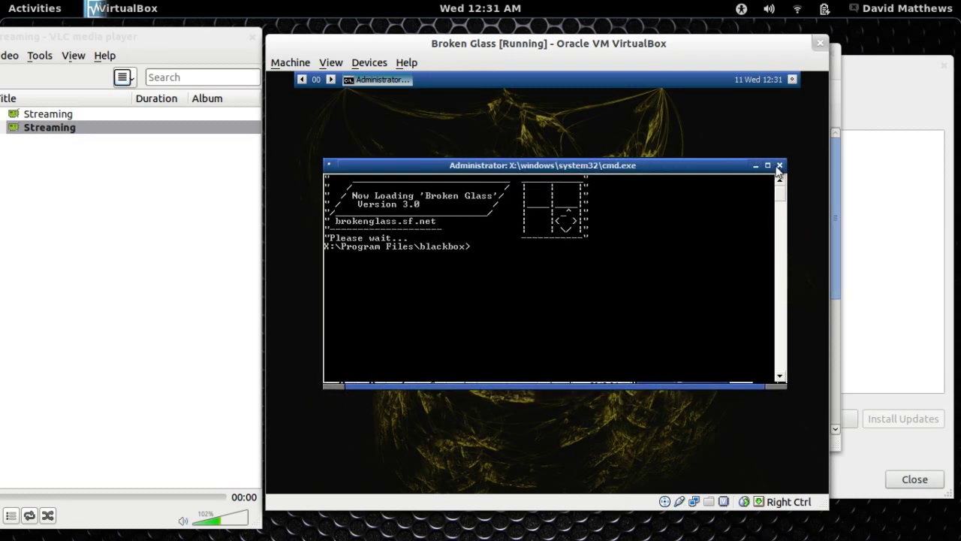
left_click(778, 166)
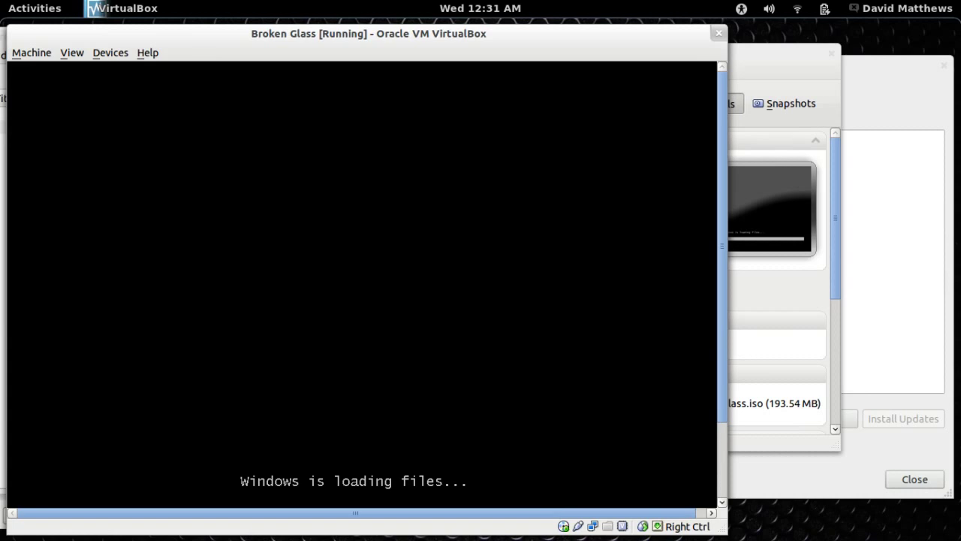
- Switch to VLC media player and move its window further onto the screen
key("alt+Tab")
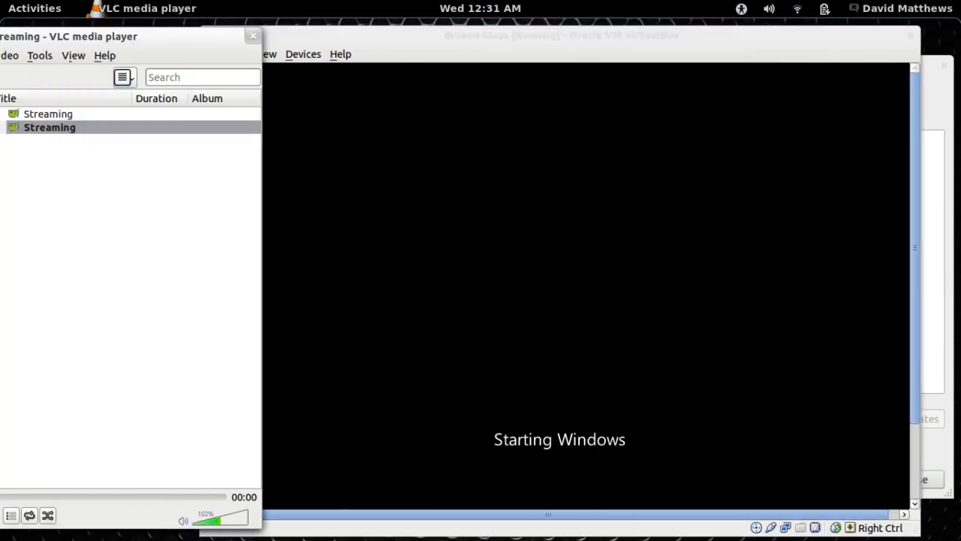
left_click_drag(68, 36, 186, 47)
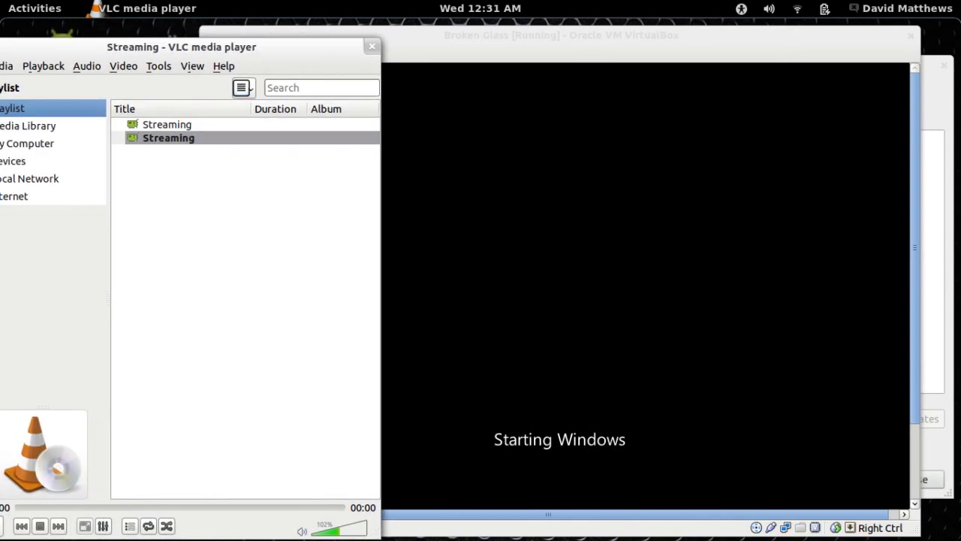